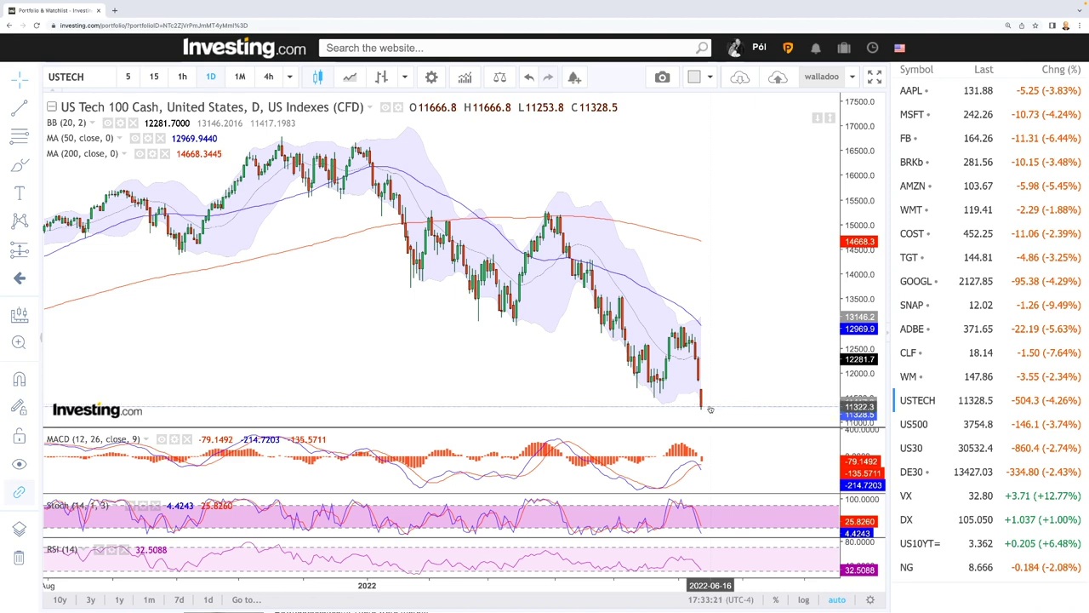
Review the US Tech 100 daily price history and switch the chart to the 1-week interval
scroll(753, 378, down, 5)
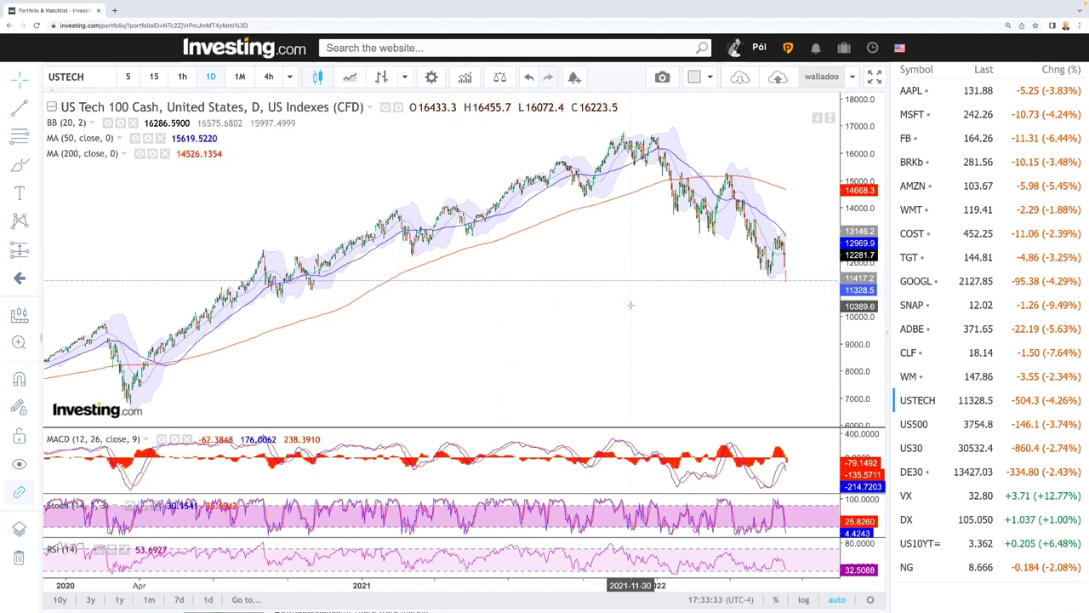
scroll(765, 332, up, 5)
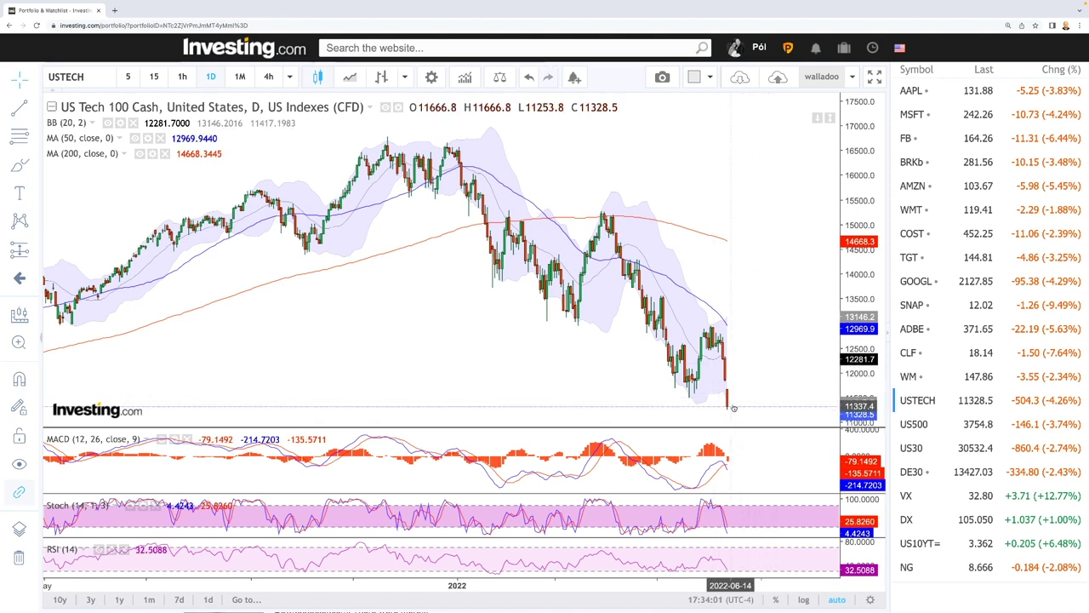
scroll(735, 410, down, 2)
scroll(735, 410, up, 2)
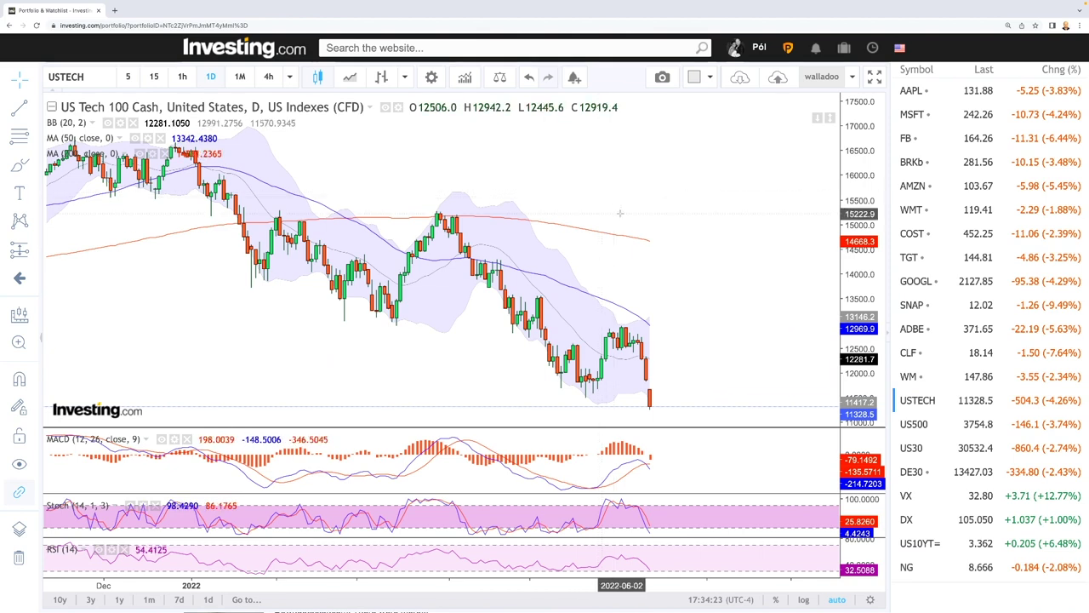
click(288, 77)
click(280, 326)
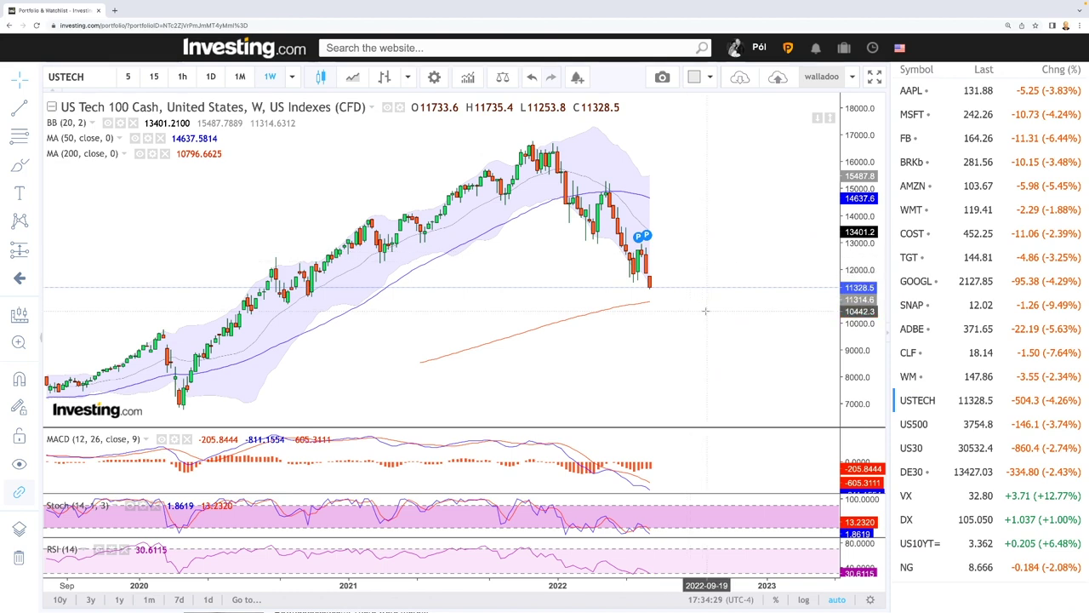
Examine the weekly US Tech 100 chart over short and multi-decade ranges, comparing price with the 200-period moving average
scroll(705, 311, down, 4)
scroll(707, 312, down, 2)
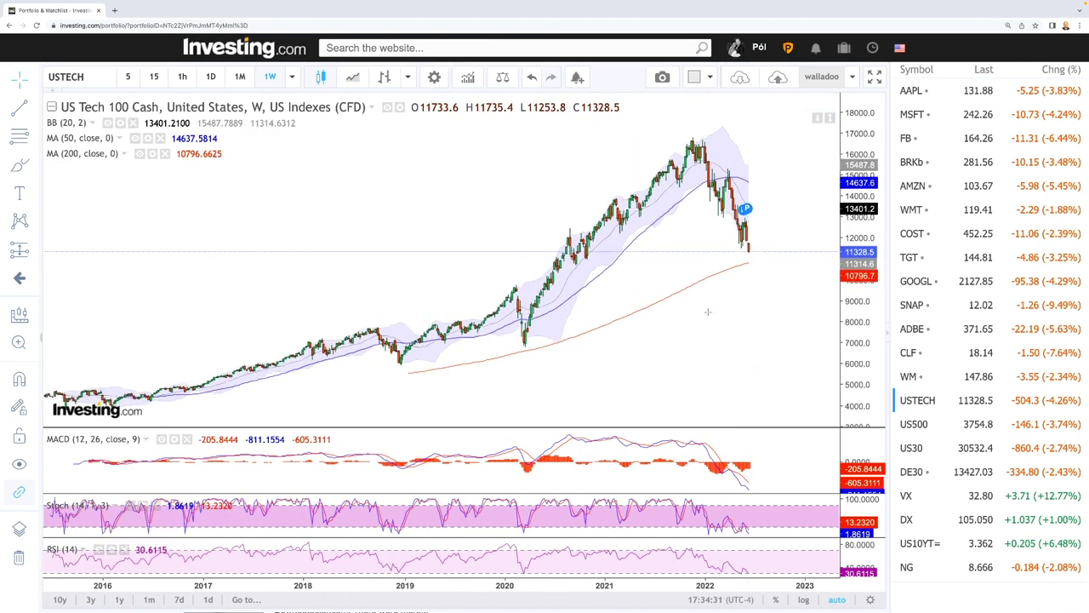
scroll(708, 289, down, 3)
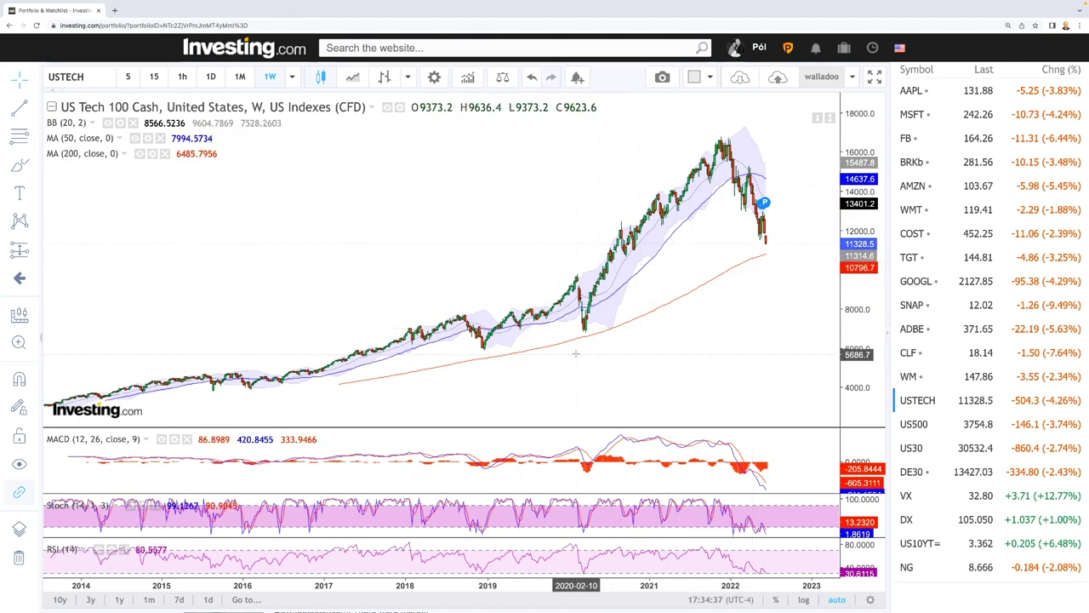
scroll(576, 357, down, 2)
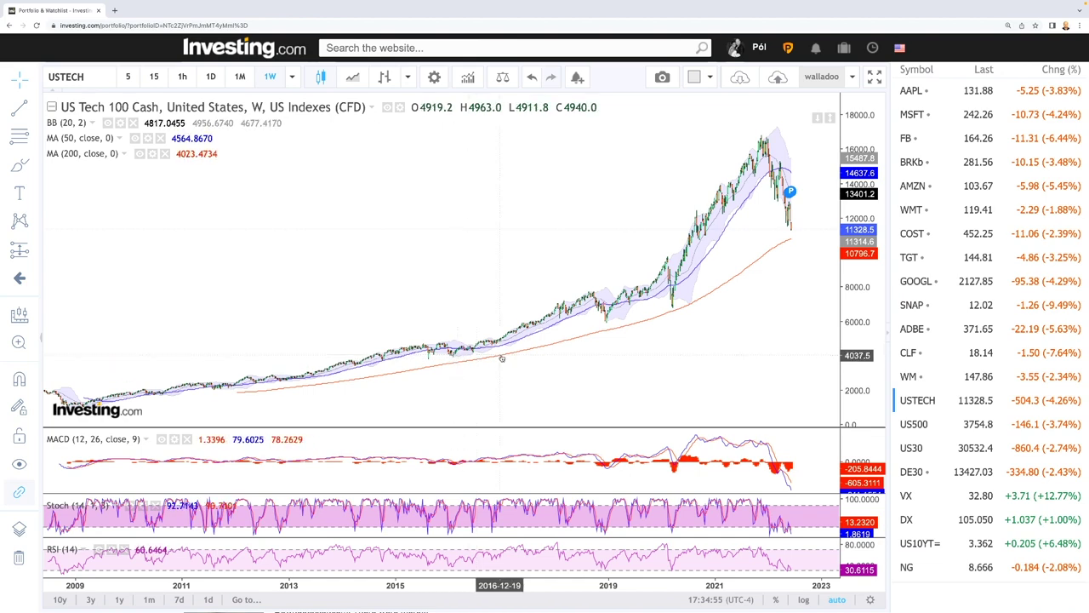
scroll(596, 336, up, 3)
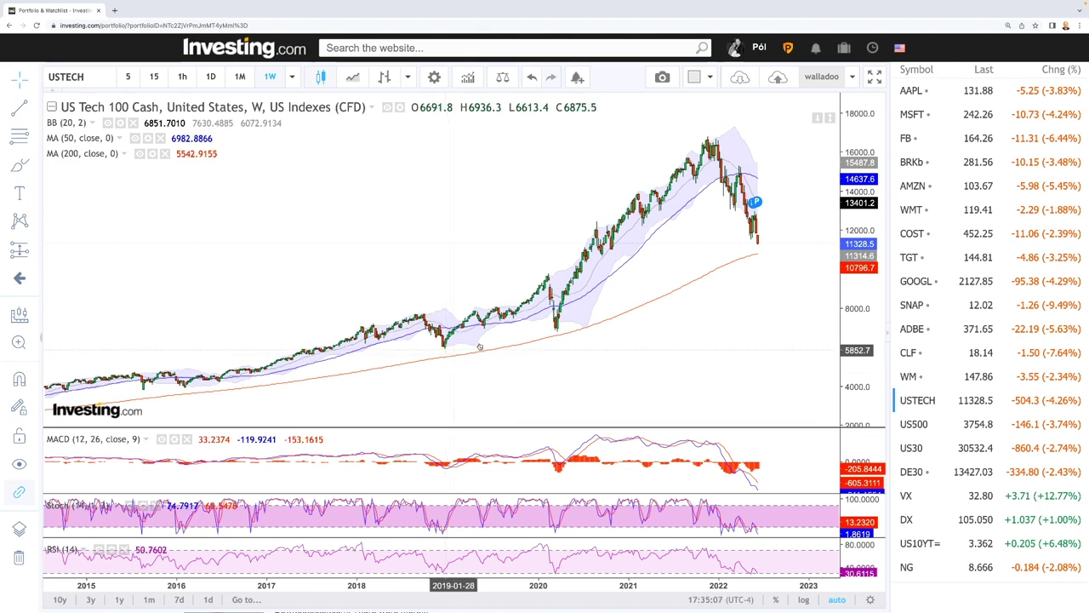
scroll(662, 340, up, 3)
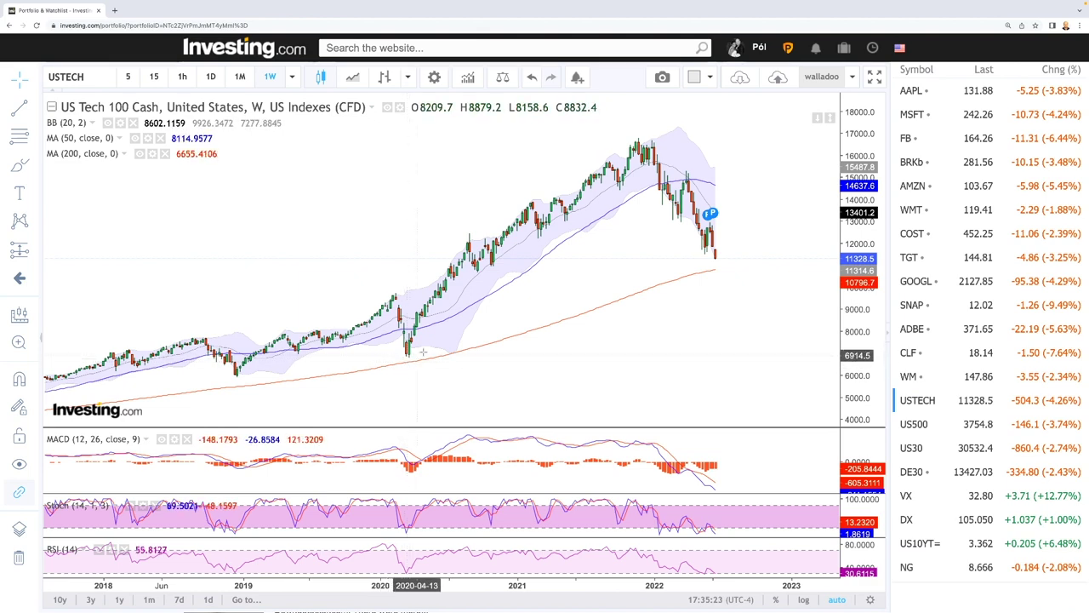
mouse_move(716, 249)
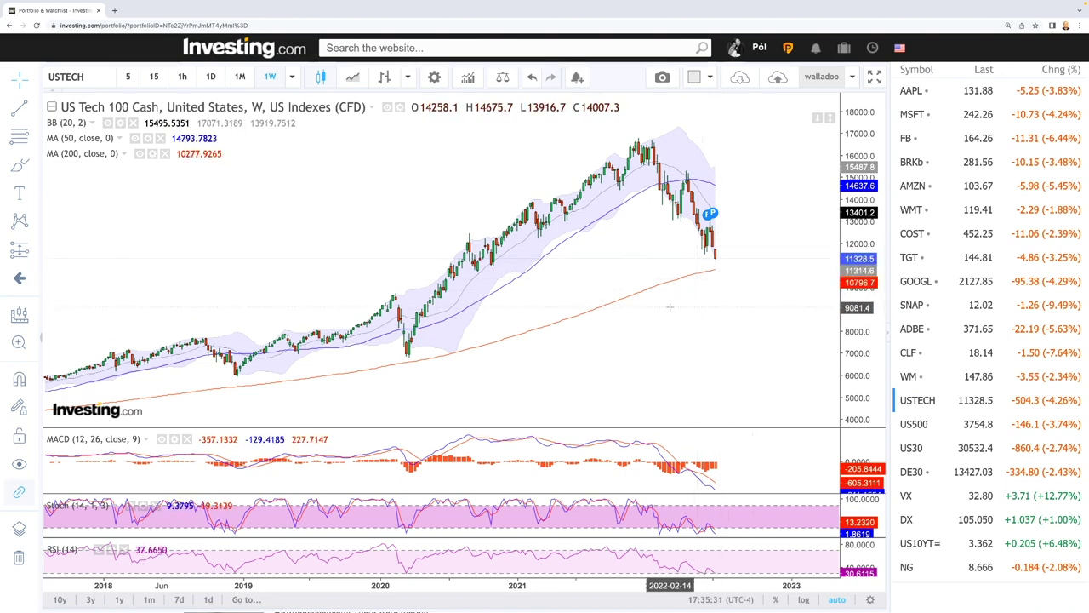
scroll(752, 304, down, 5)
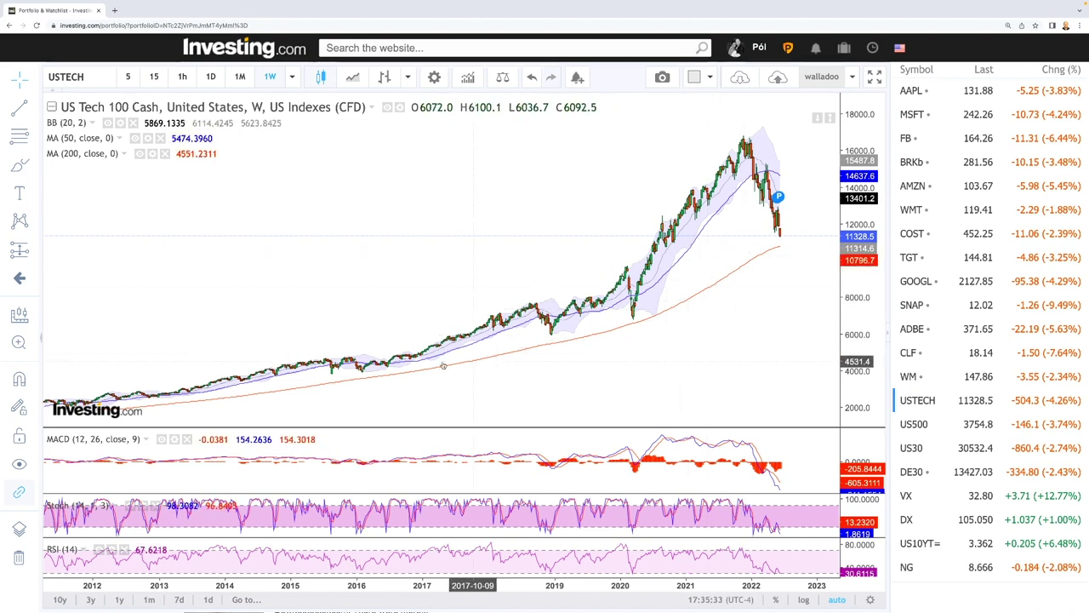
mouse_move(734, 153)
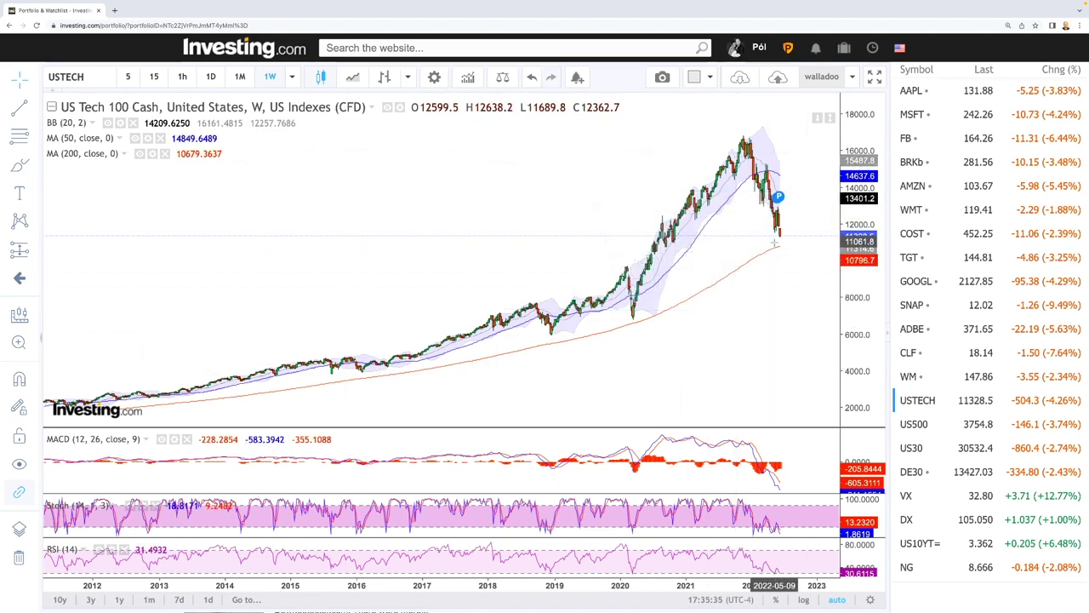
scroll(781, 288, up, 5)
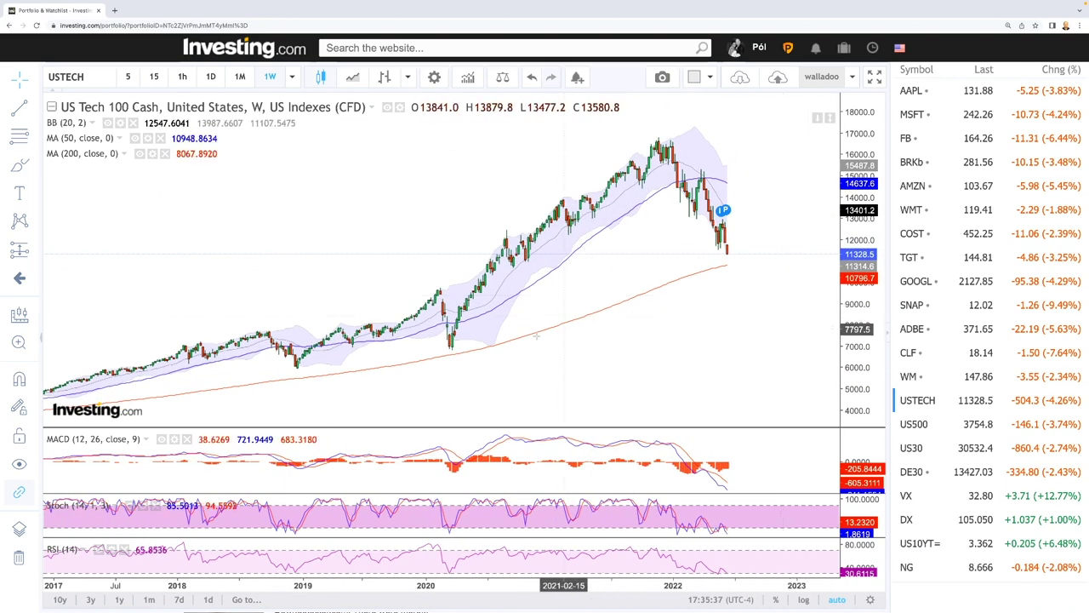
scroll(760, 290, up, 5)
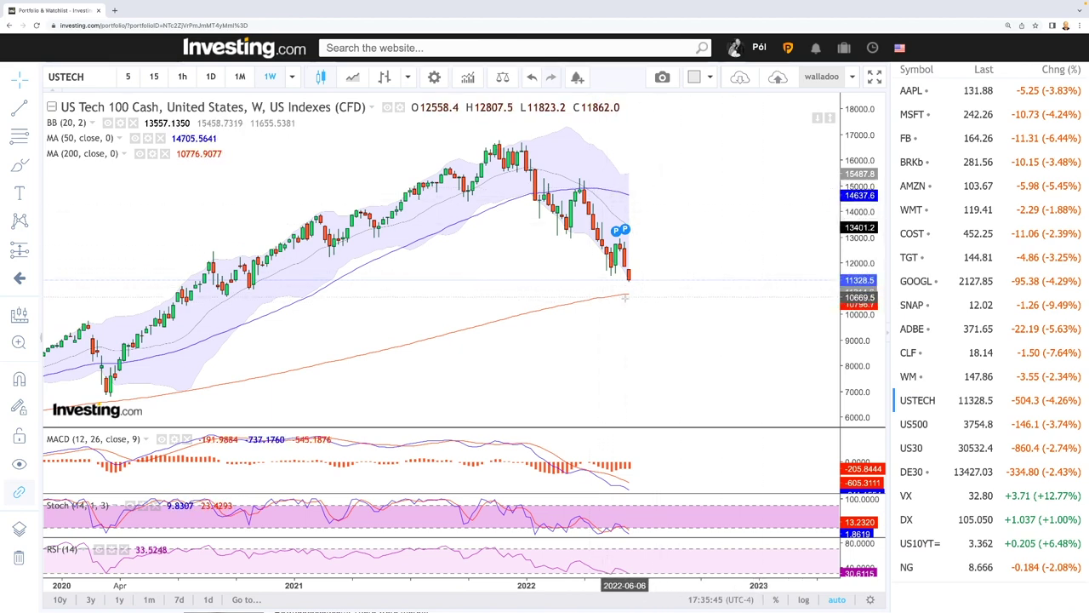
scroll(682, 342, up, 3)
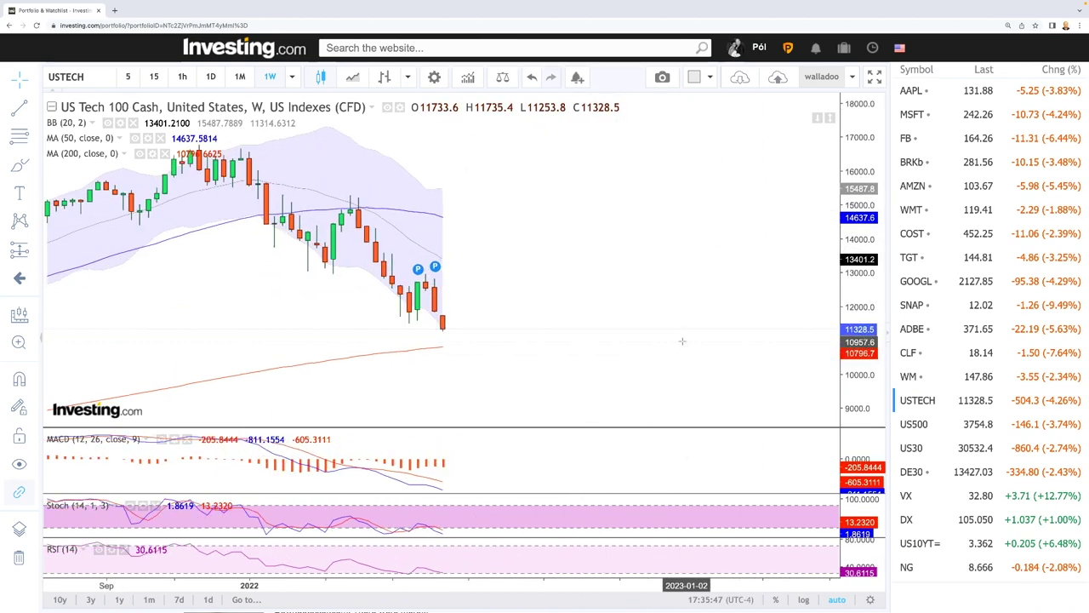
scroll(681, 345, down, 2)
scroll(685, 346, down, 6)
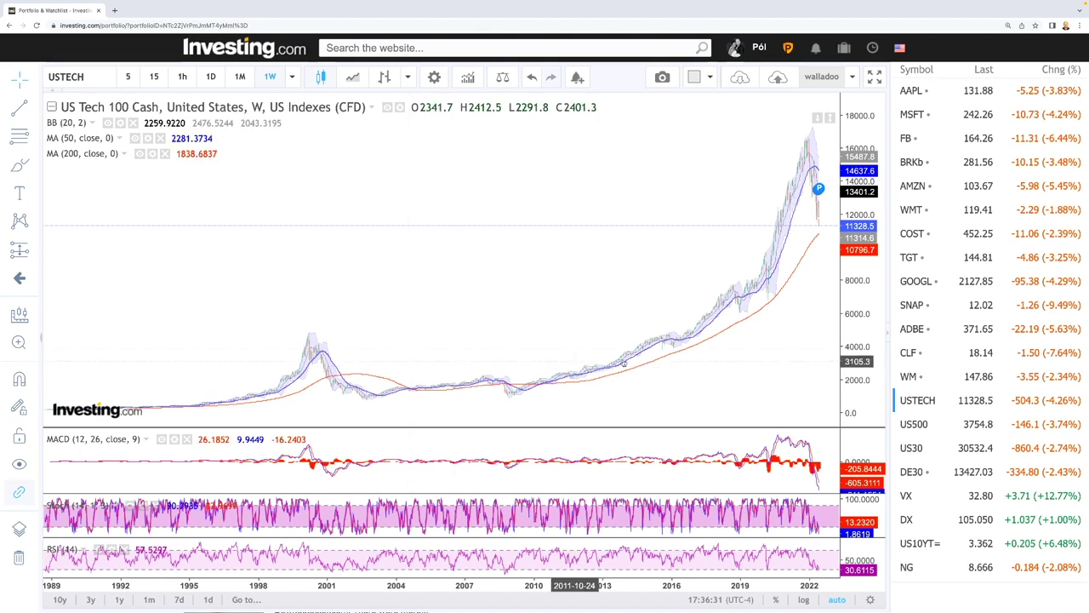
scroll(623, 363, up, 6)
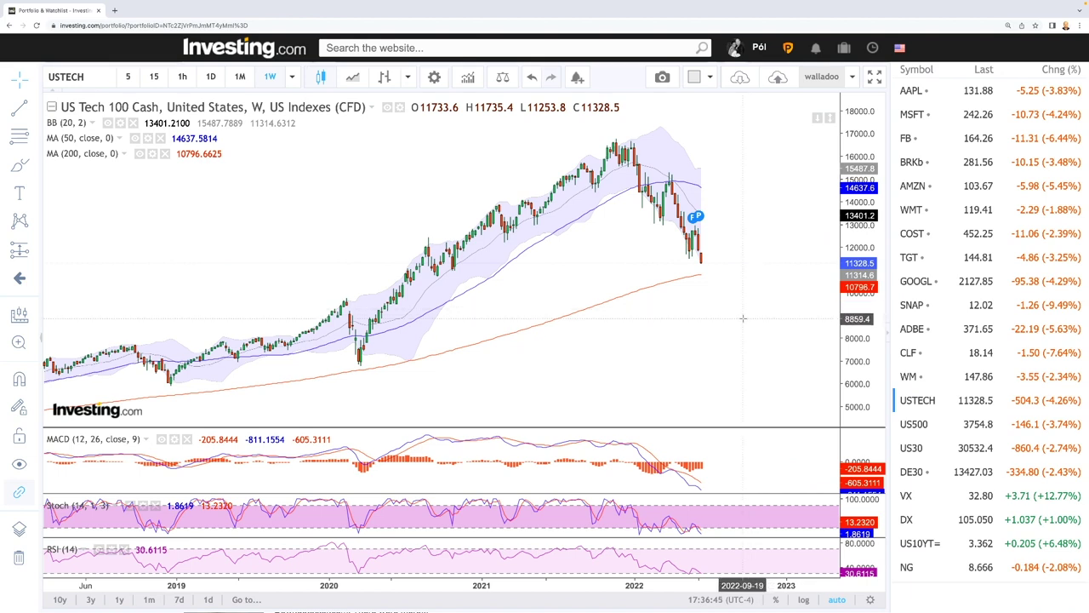
Switch the US Tech 100 chart to the 4-hour interval and review price action back to March
click(295, 81)
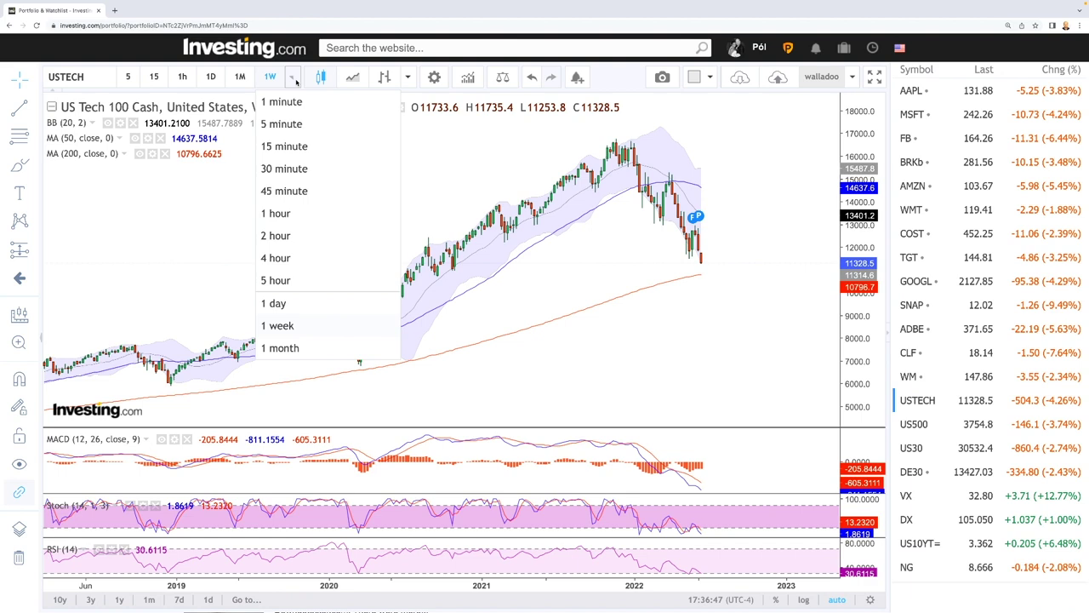
click(298, 264)
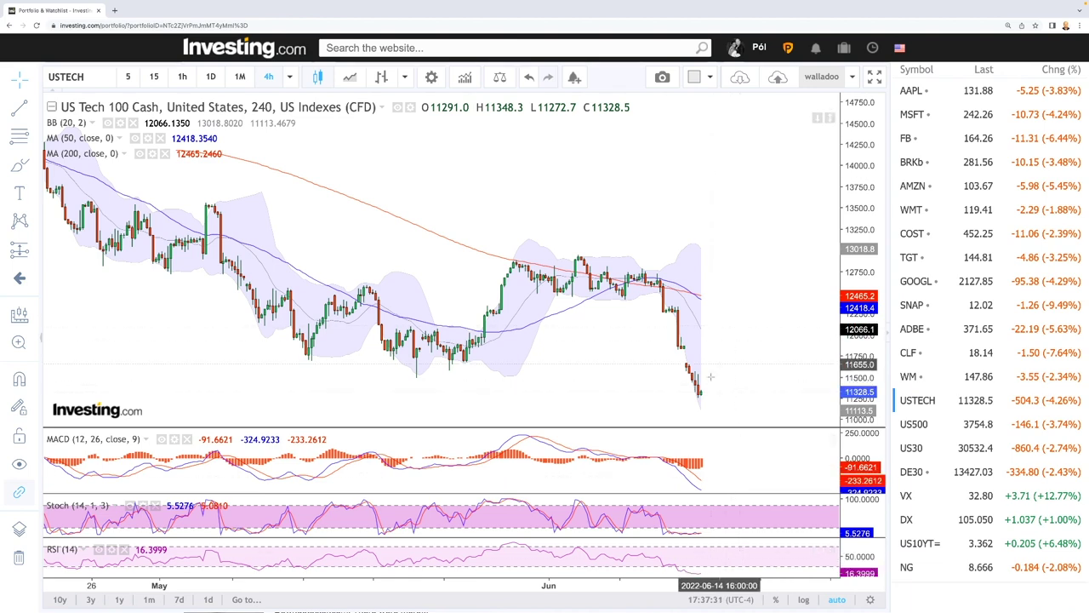
scroll(756, 374, down, 5)
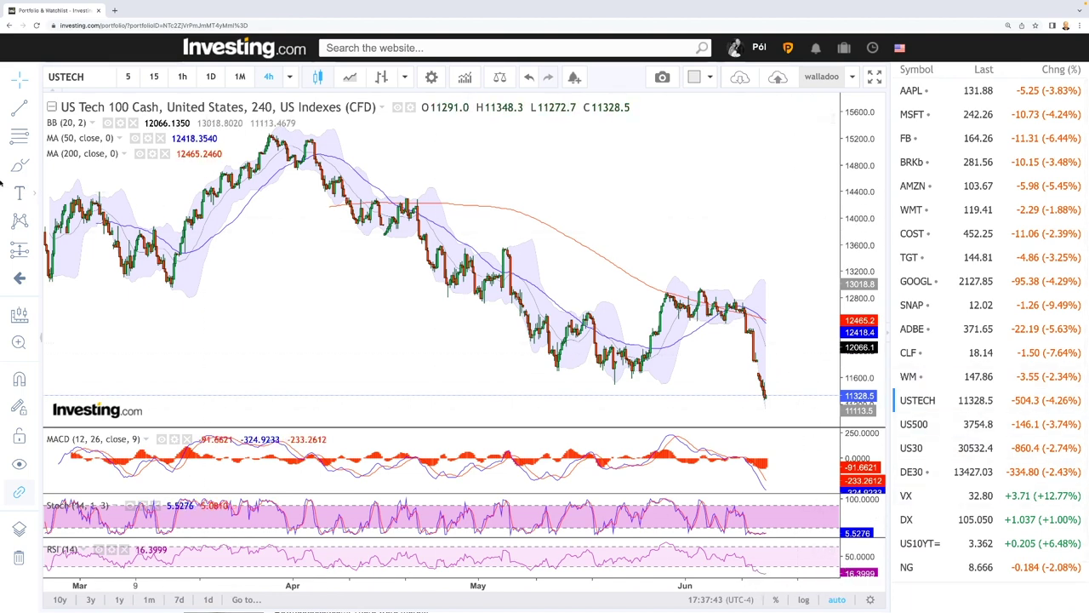
Load the US500 index from the watchlist and set its chart to the daily interval
click(923, 425)
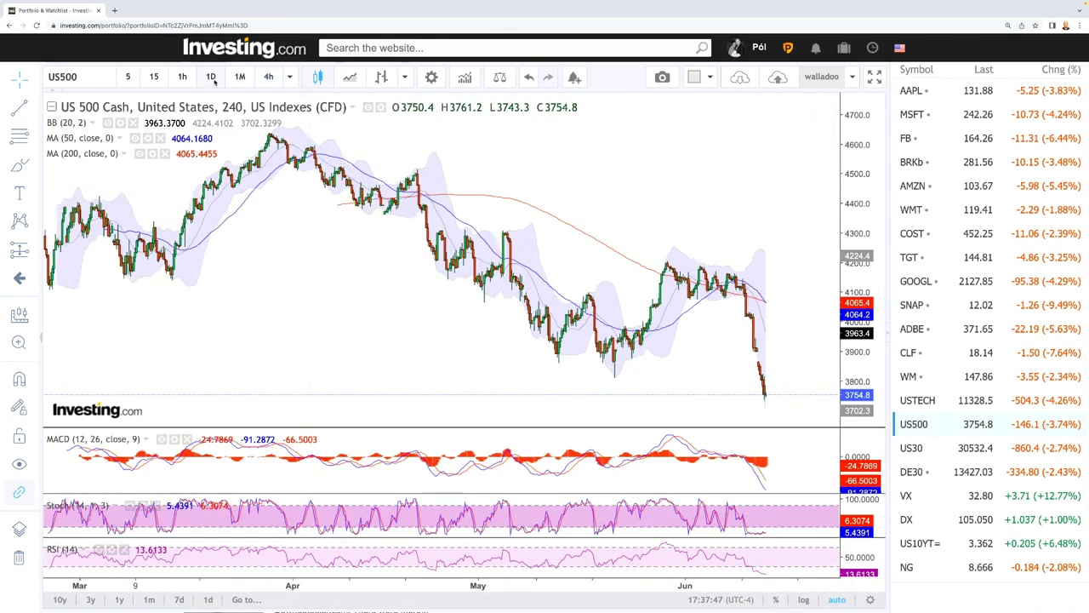
click(211, 77)
scroll(781, 329, up, 3)
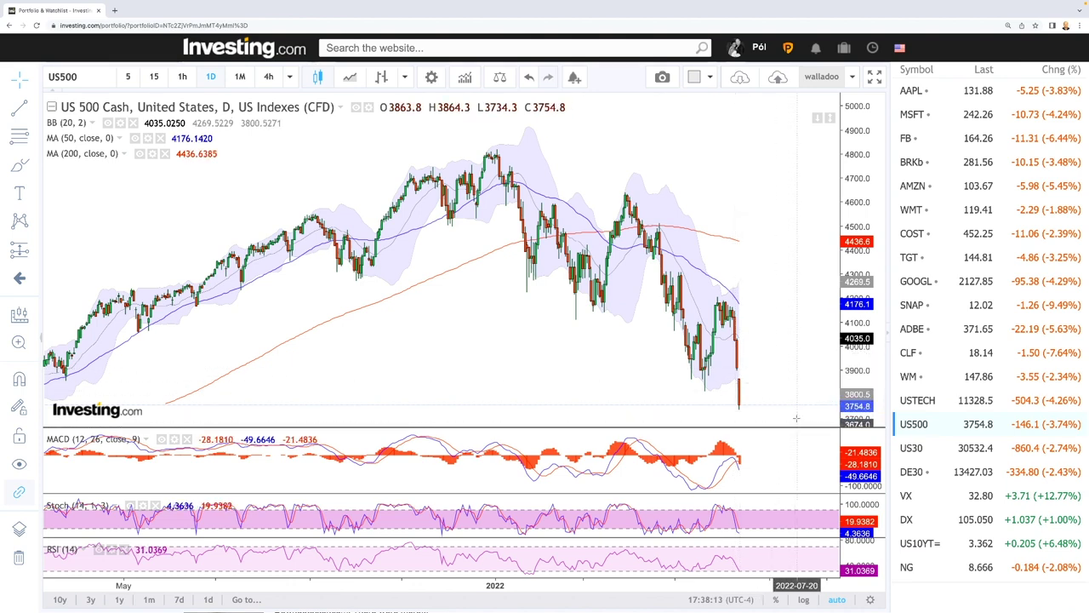
Try a Fib Retracement on the US500 June decline from about 4185.6 to 3736.0, shift its start point, and delete it
click(30, 139)
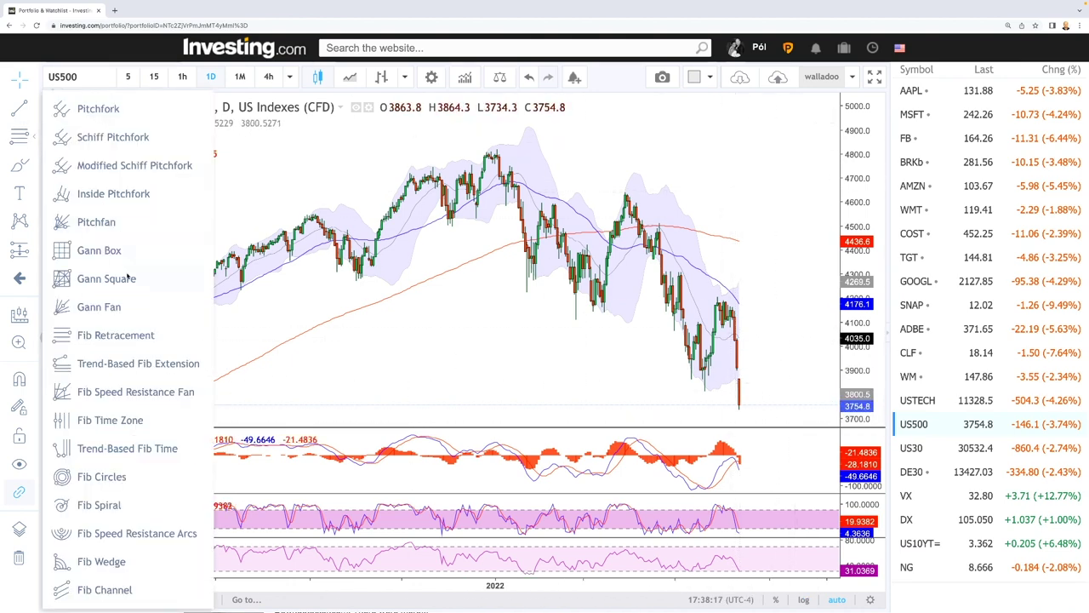
click(120, 337)
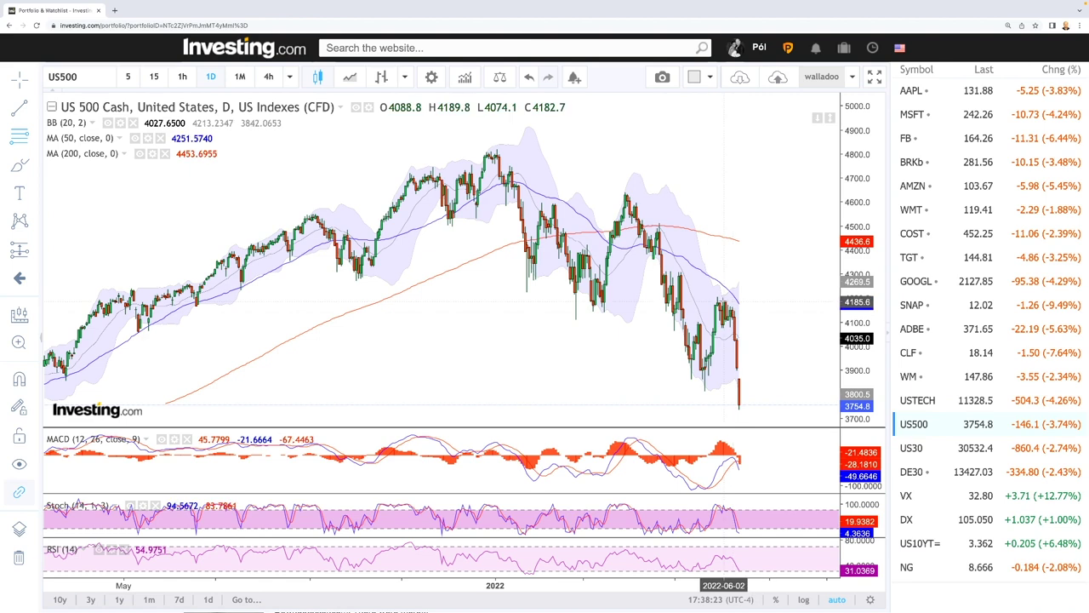
click(723, 301)
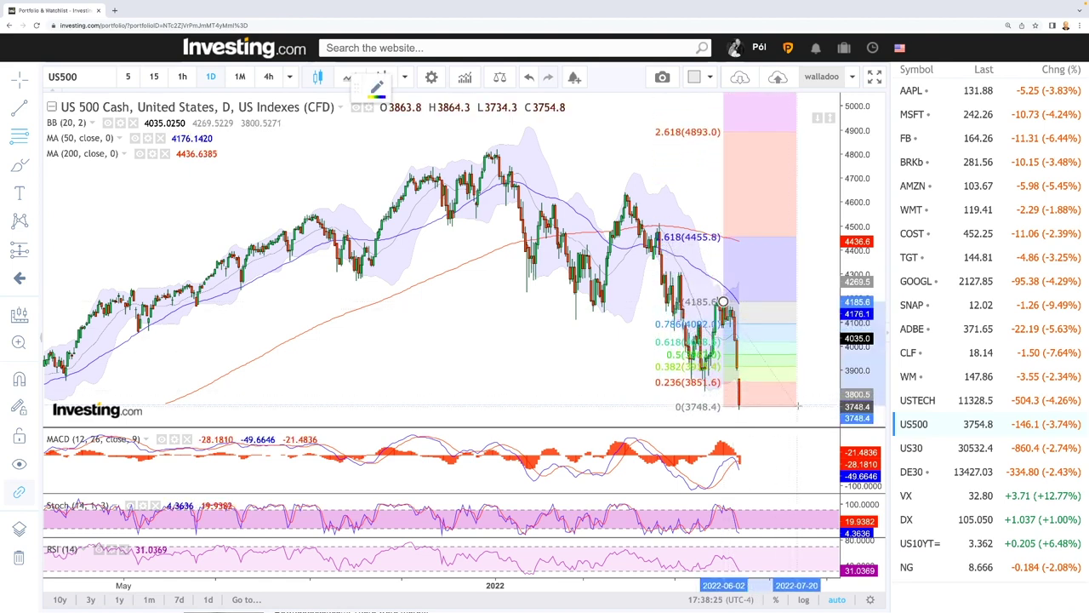
click(802, 409)
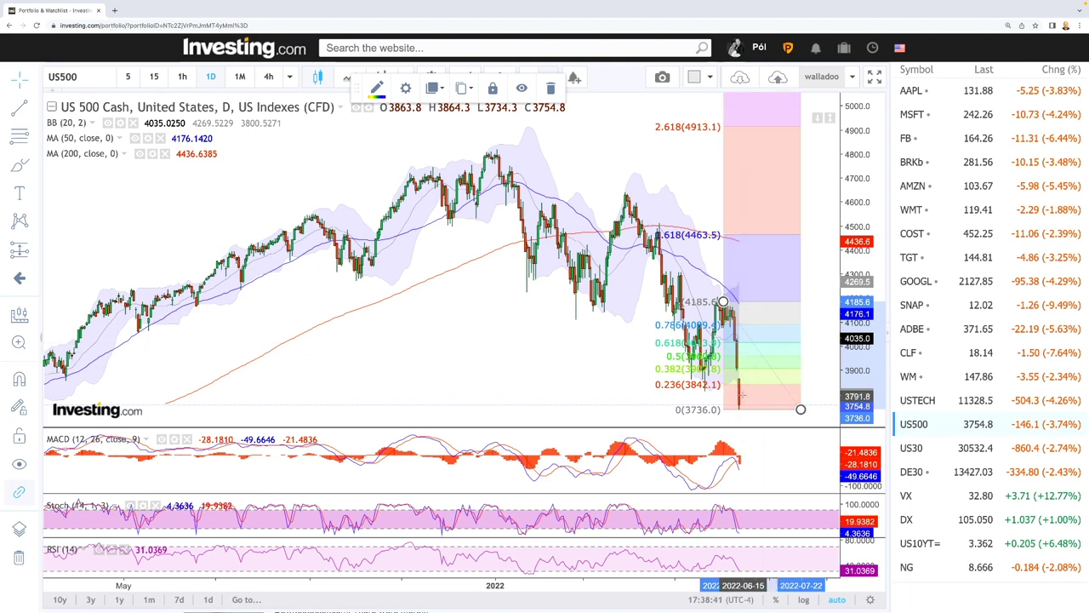
drag(723, 301, 614, 346)
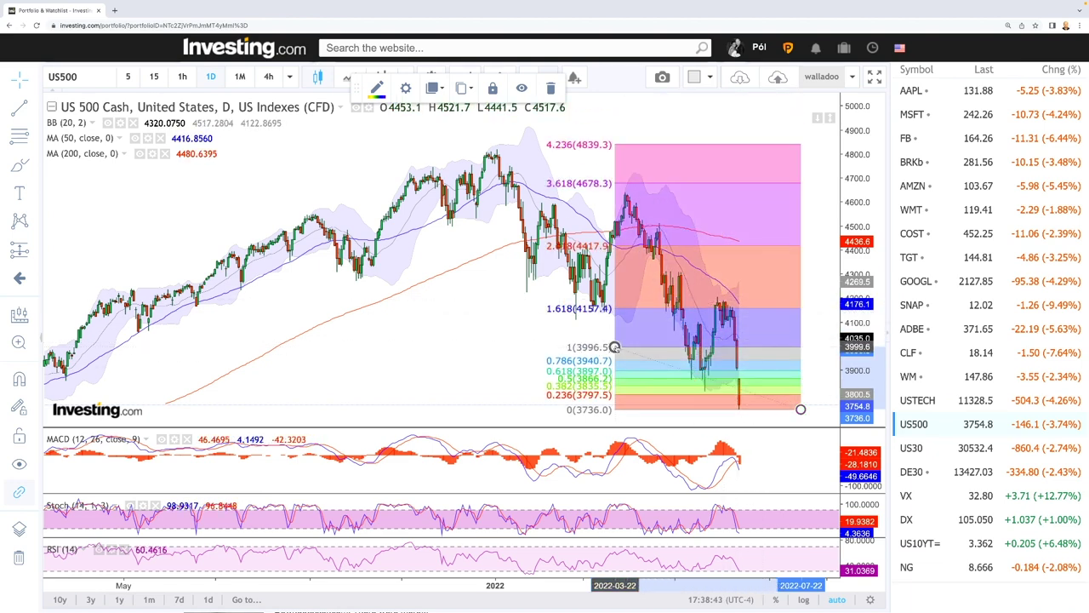
click(550, 87)
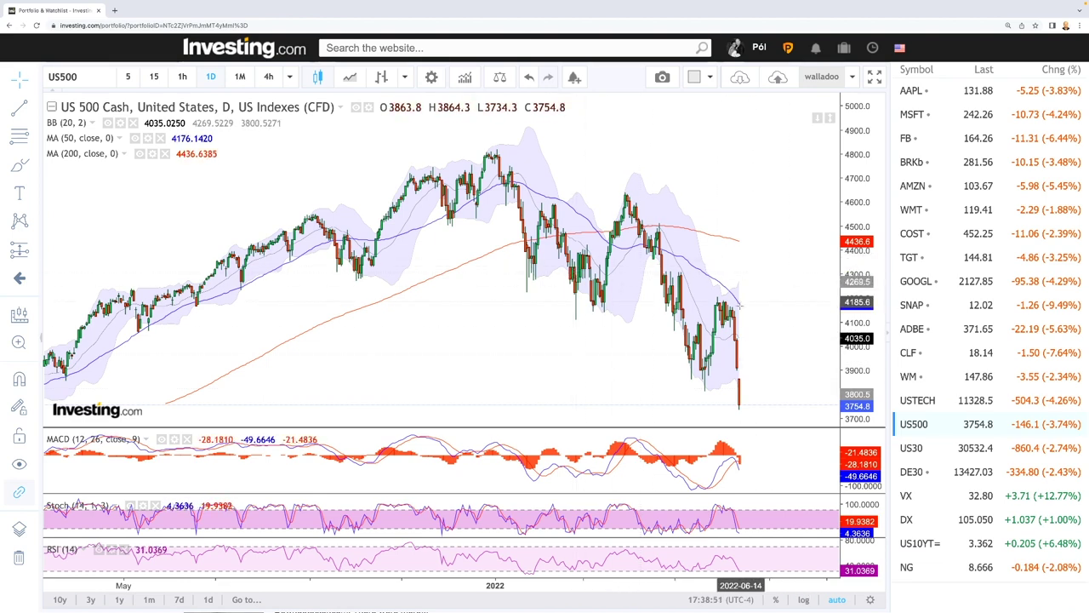
Trace the 2022 US500 downward swings with a freehand Brush zigzag following the price from January to the latest low
click(34, 164)
click(90, 166)
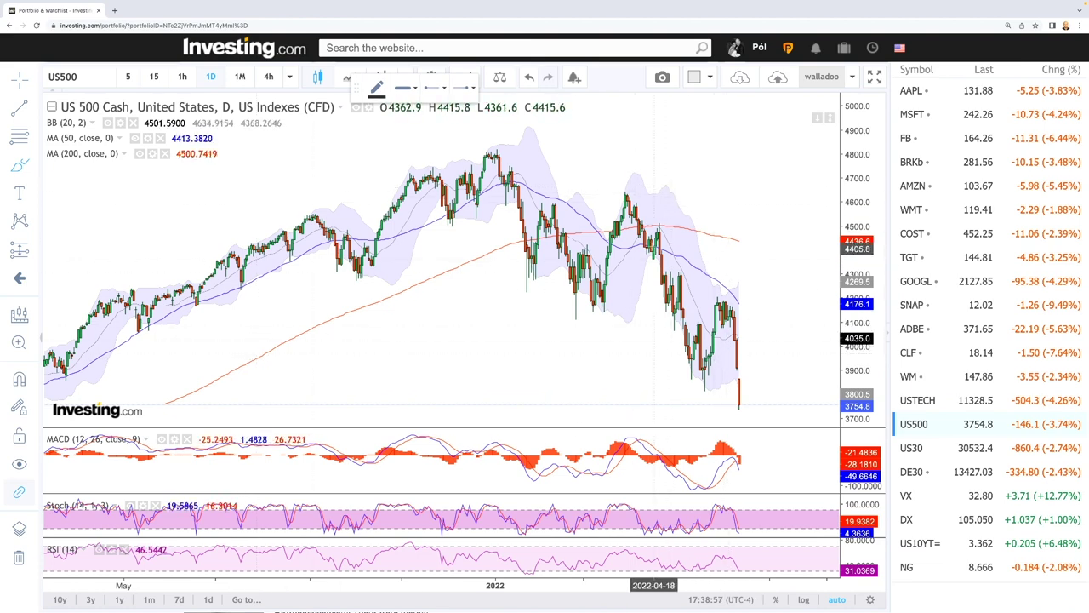
drag(525, 180, 515, 243)
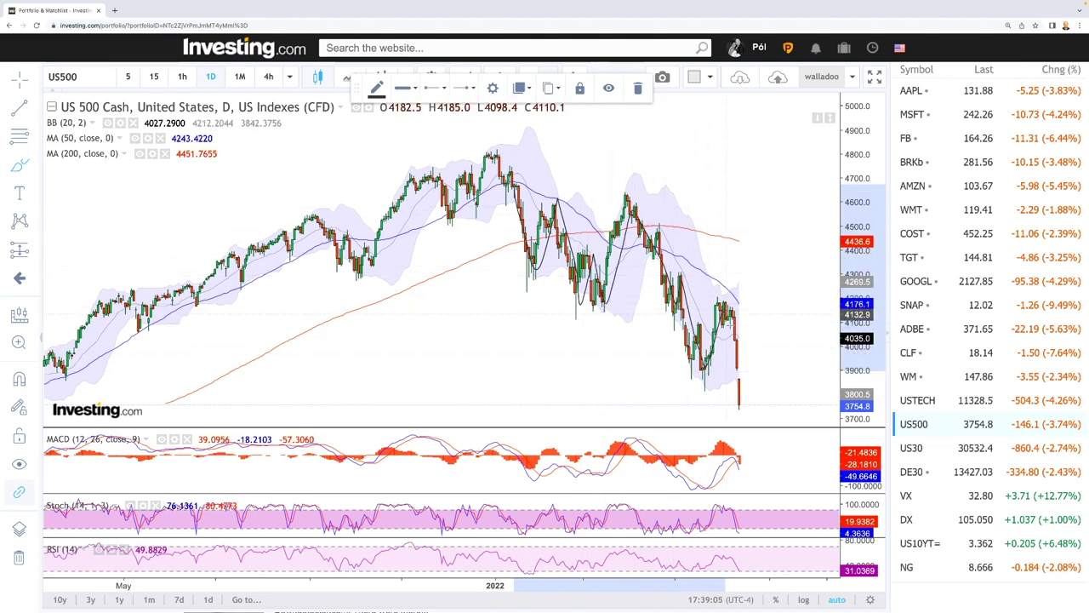
Brush two descending channel lines around the 2022 decline, one above the highs from about 4800 to 4185, one beneath the lows to about 3750
drag(532, 156, 767, 301)
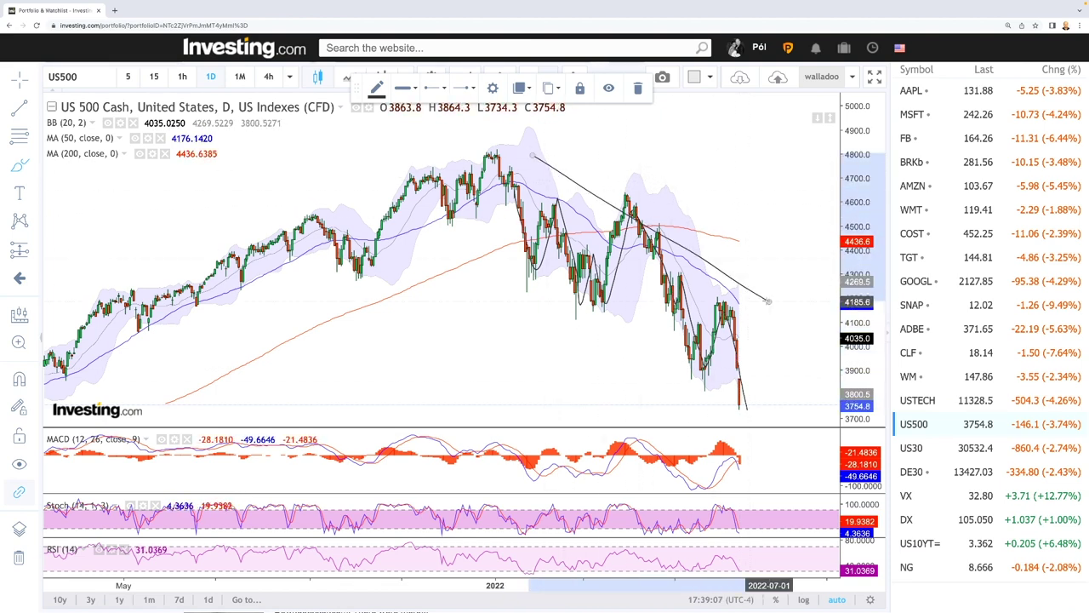
click(742, 406)
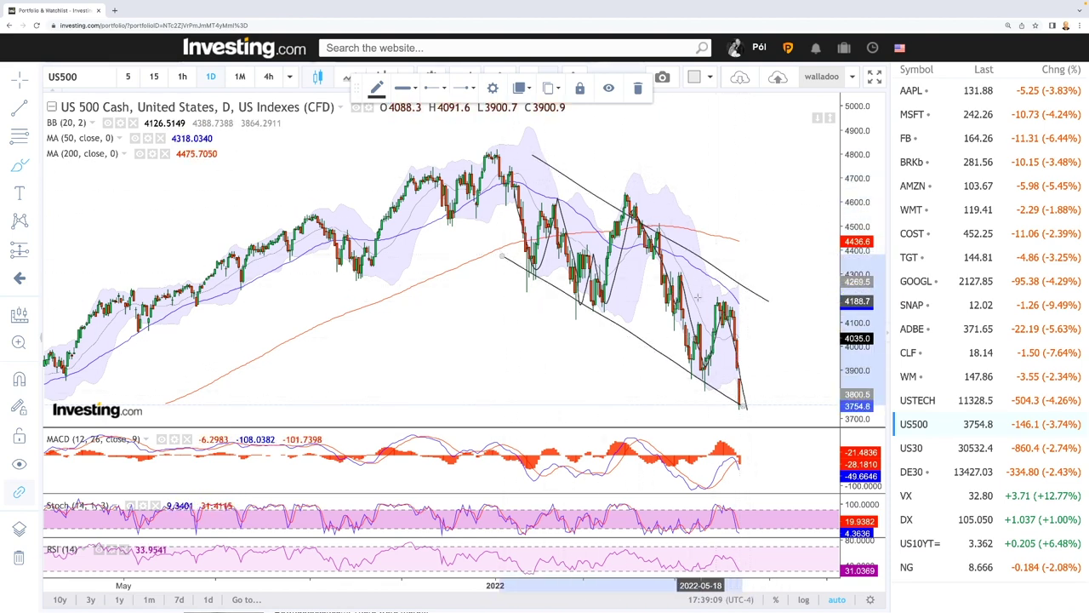
Extend the upper channel line with the Brush and sketch a curved rebound from the latest low up toward it
scroll(683, 294, up, 2)
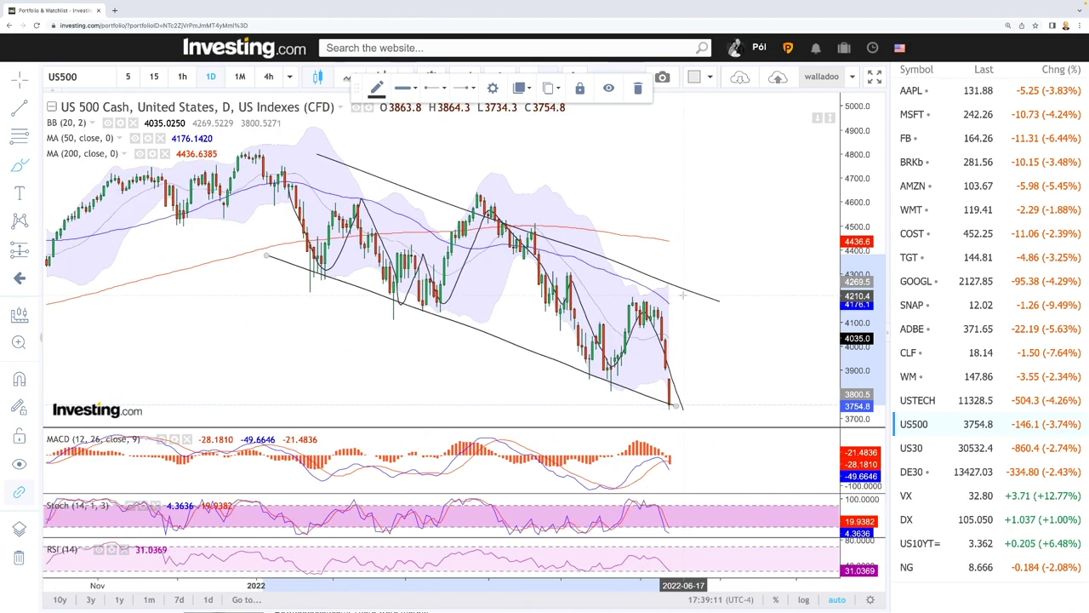
scroll(683, 294, down, 5)
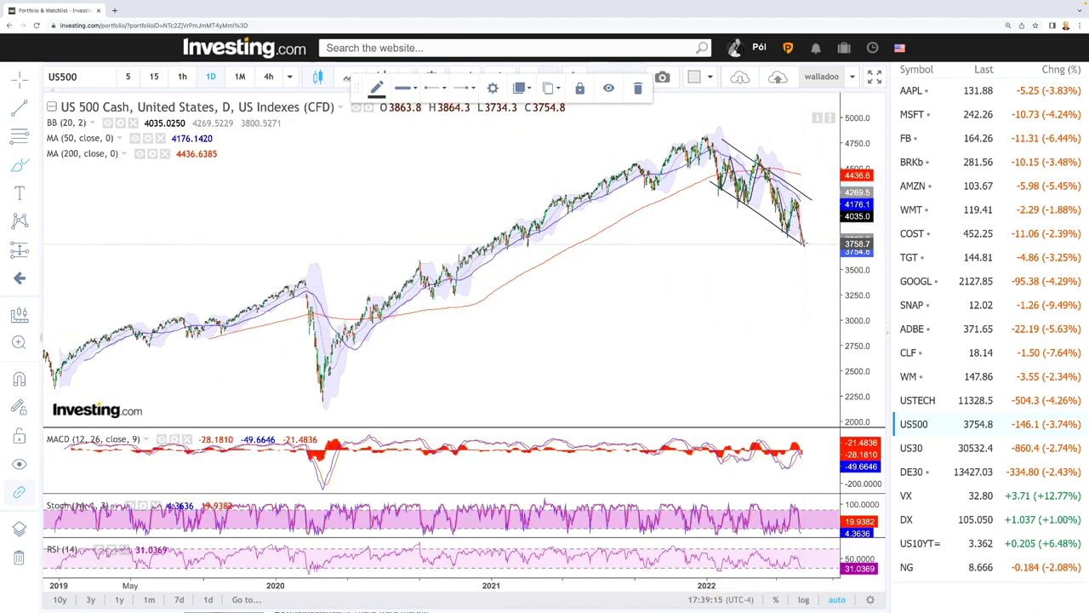
click(832, 224)
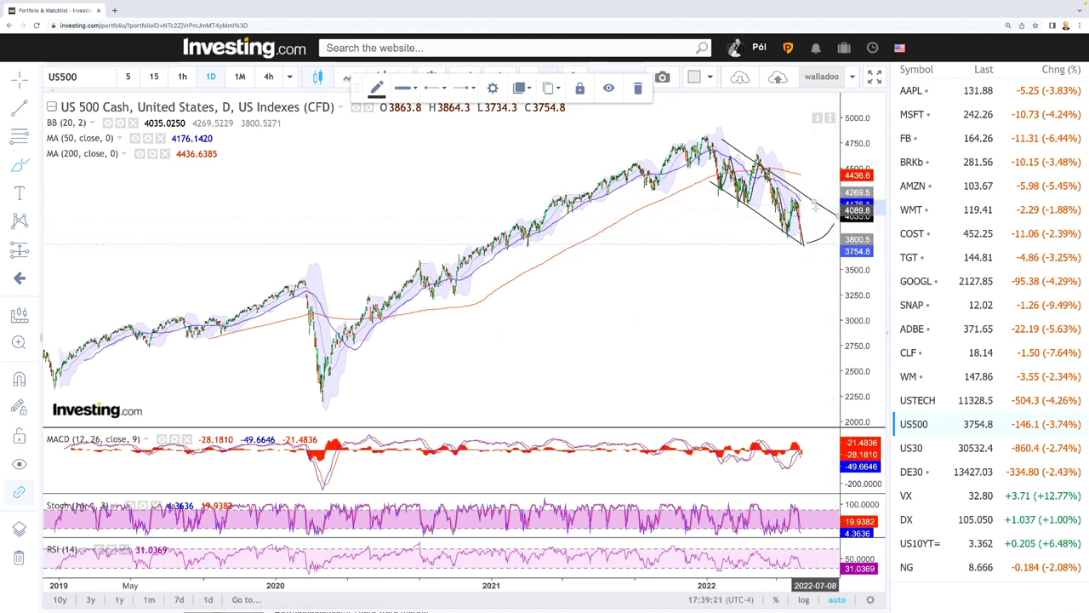
Switch to the US30 daily chart and frame the price action from mid-2021 through the latest June 2022 low
scroll(720, 280, up, 2)
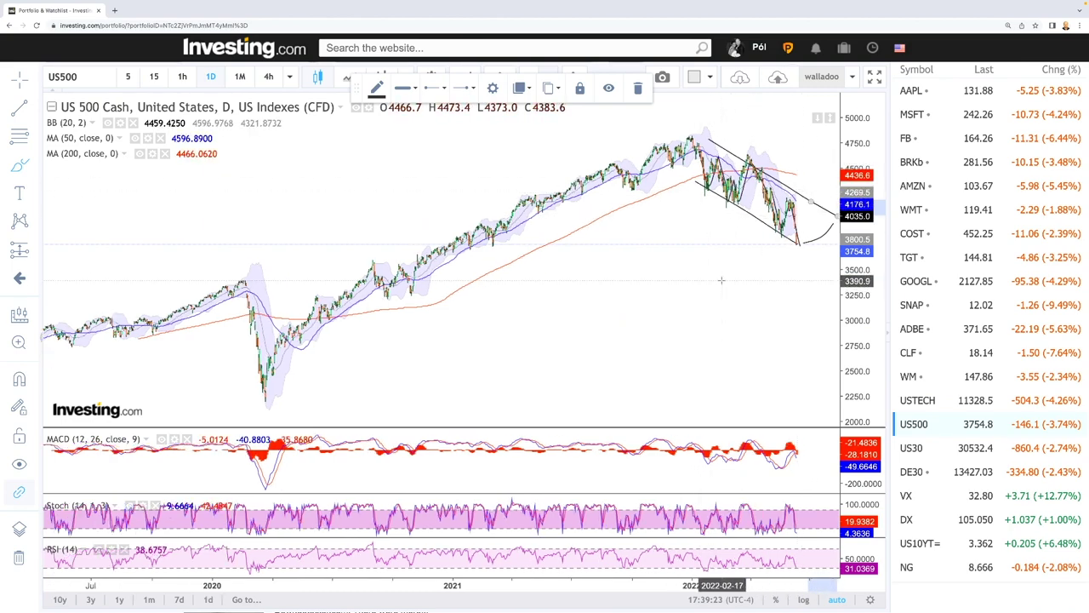
scroll(721, 280, up, 2)
click(911, 447)
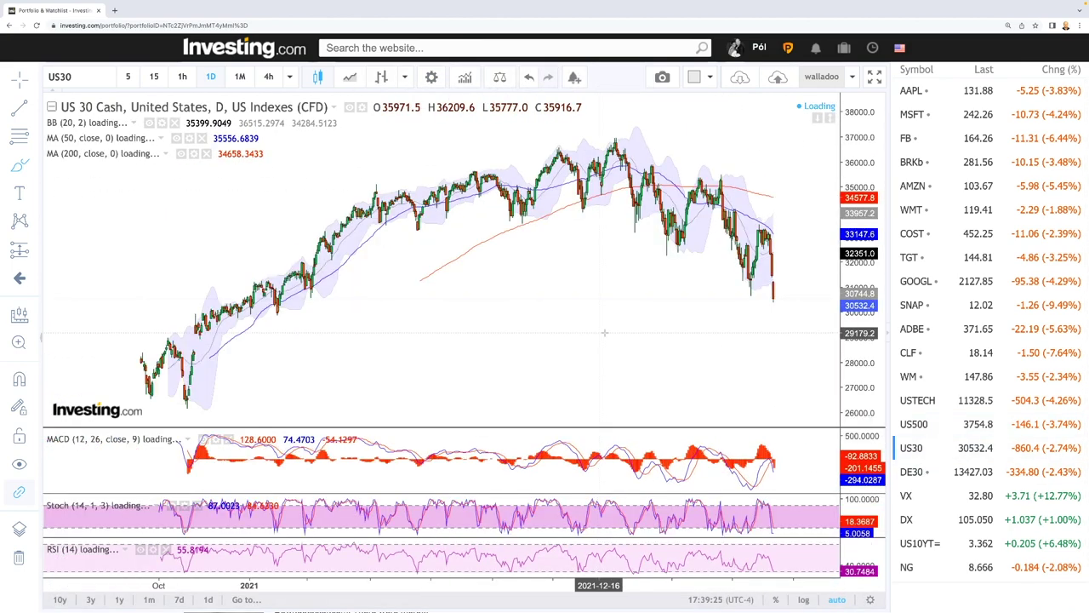
scroll(788, 320, up, 3)
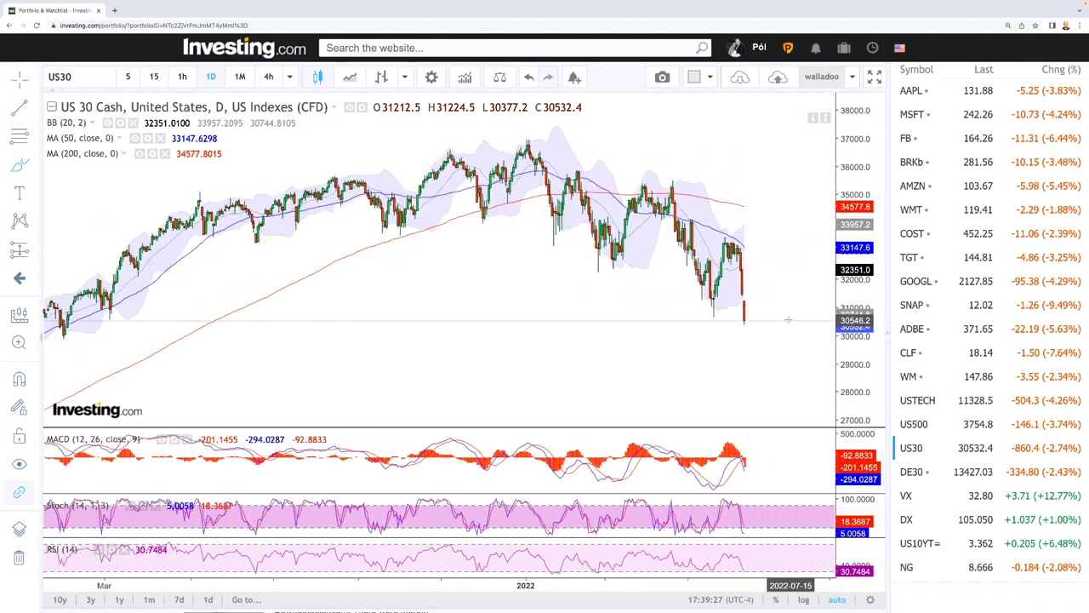
scroll(787, 320, up, 2)
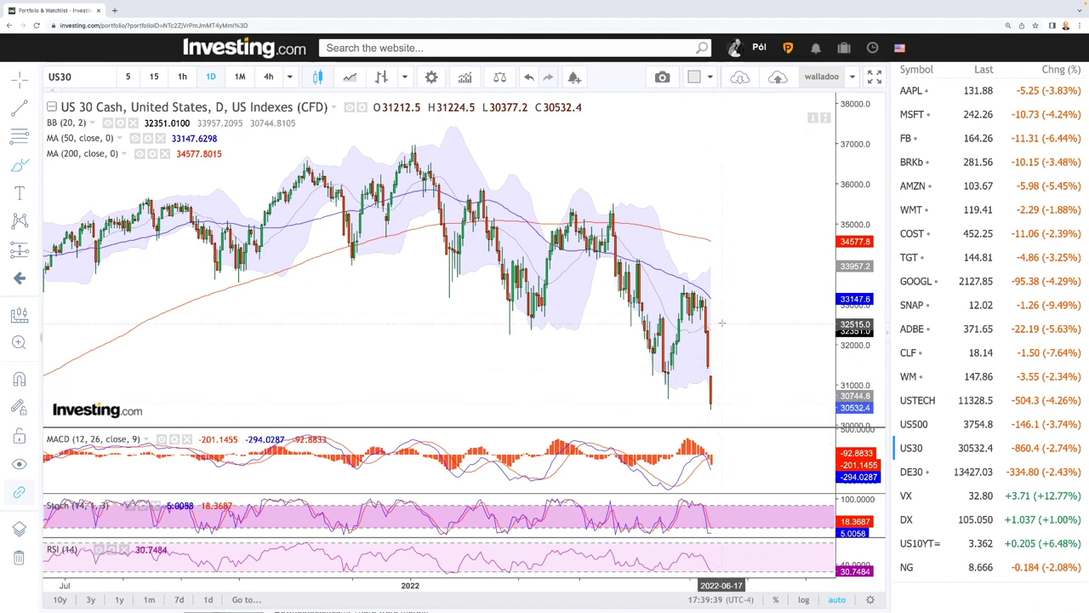
Brush downward projections of the US30 Bollinger midline, 50-day and 200-day averages, plus three rebound arcs from the latest low reaching them
drag(710, 330, 720, 337)
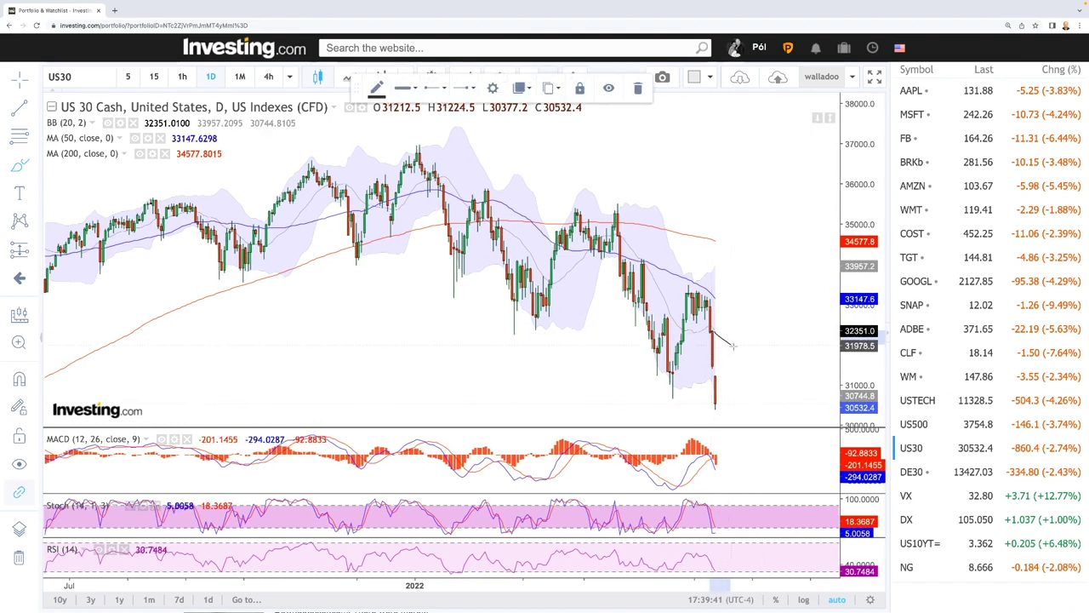
click(753, 333)
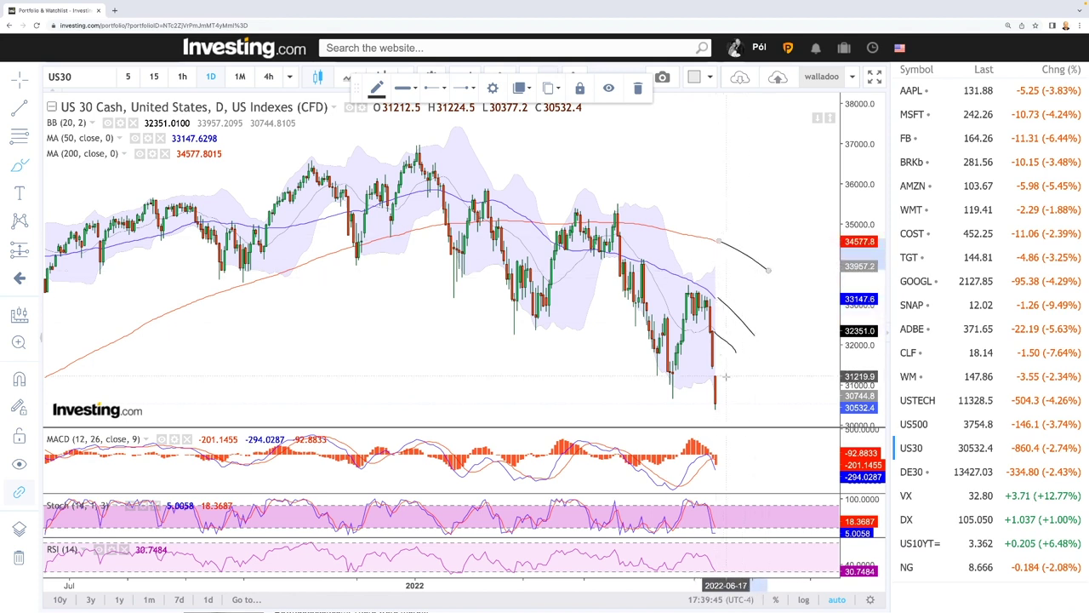
mouse_move(716, 407)
mouse_down()
mouse_move(729, 366)
mouse_move(754, 374)
mouse_move(762, 408)
mouse_move(736, 353)
mouse_move(757, 341)
mouse_up()
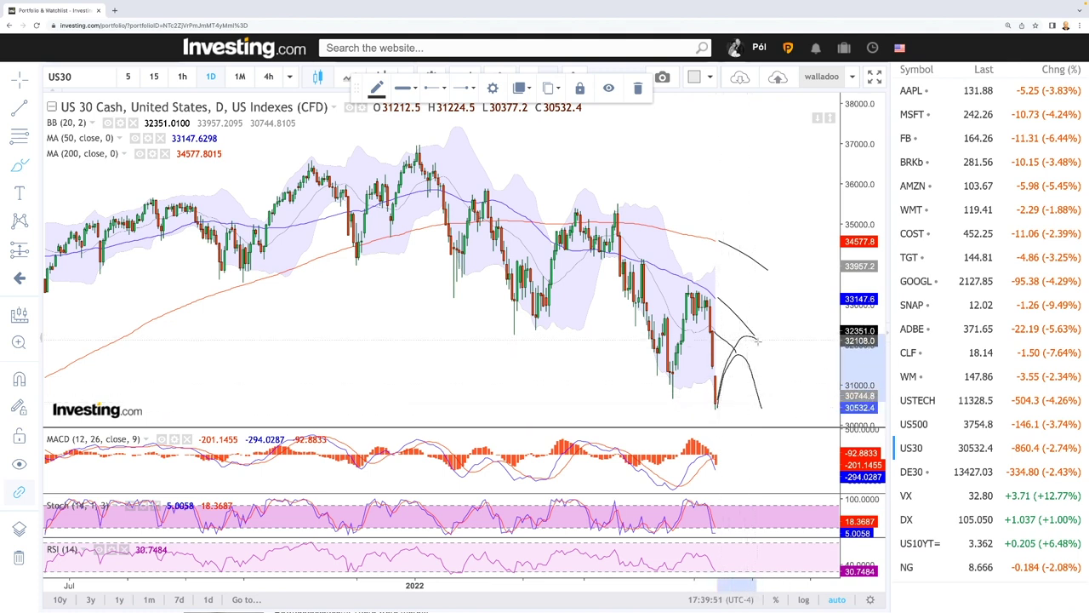
mouse_move(717, 407)
mouse_down()
mouse_move(730, 347)
mouse_move(776, 272)
mouse_move(813, 381)
mouse_up()
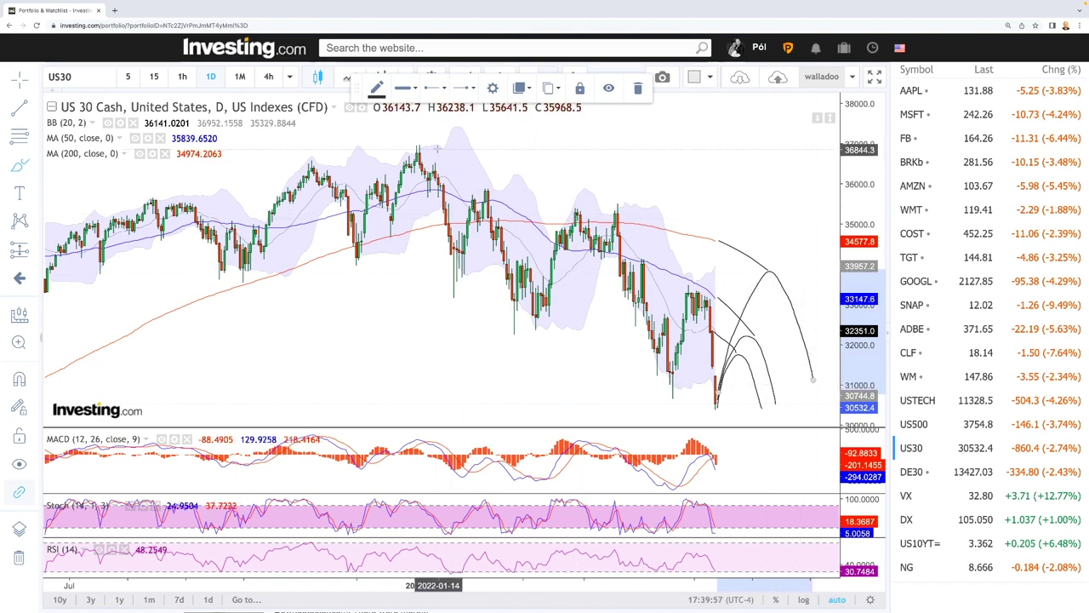
Brush a descending channel around the 2022 US30 decline, its upper line starting at about 36,844, and trace the price swings inside it
mouse_move(438, 149)
mouse_down()
mouse_move(646, 264)
mouse_move(725, 289)
mouse_up()
drag(387, 239, 685, 420)
scroll(715, 330, down, 6)
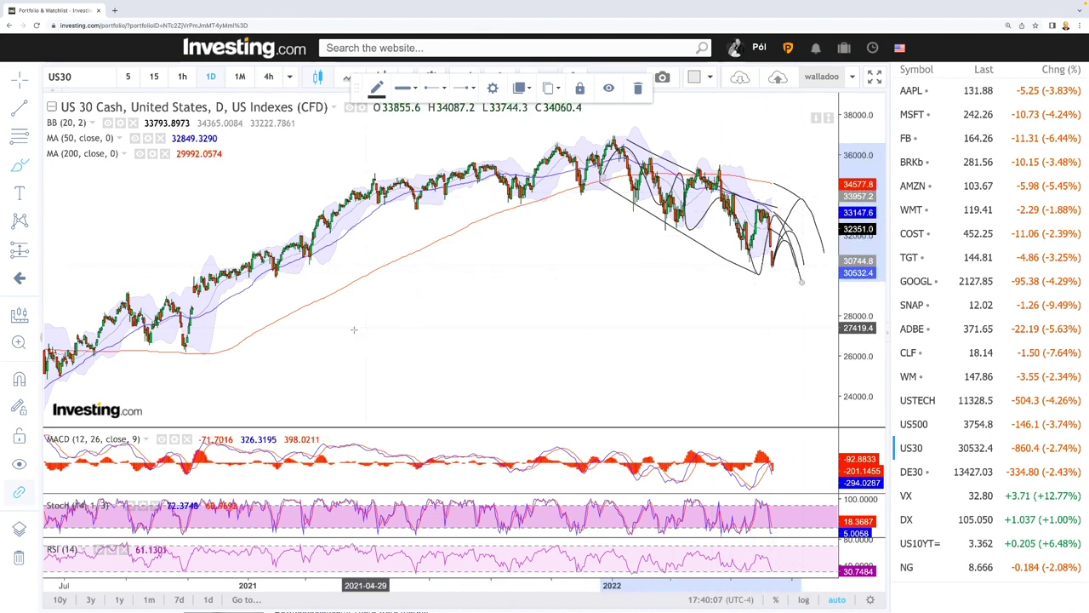
Compare the marked 2022 US30 channel with the price history back to 2018
scroll(696, 314, down, 3)
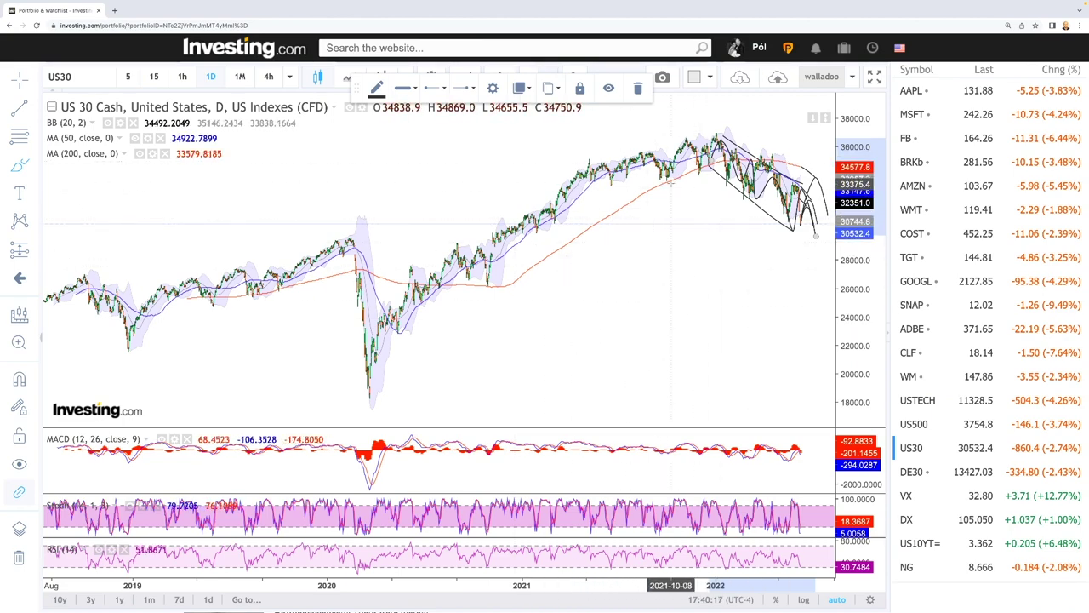
scroll(754, 344, up, 3)
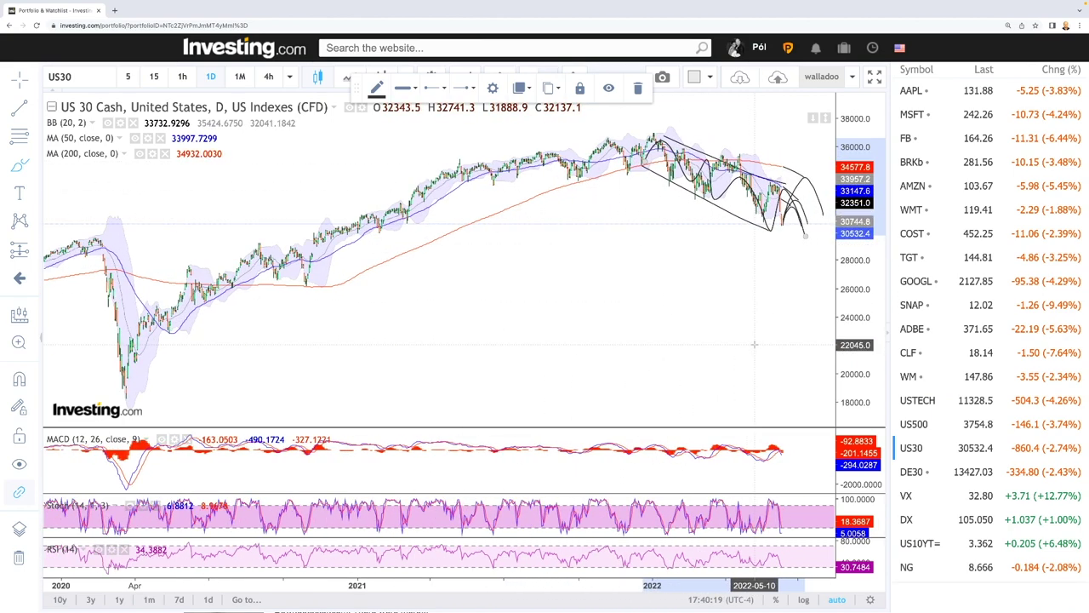
scroll(754, 345, up, 3)
scroll(754, 345, down, 3)
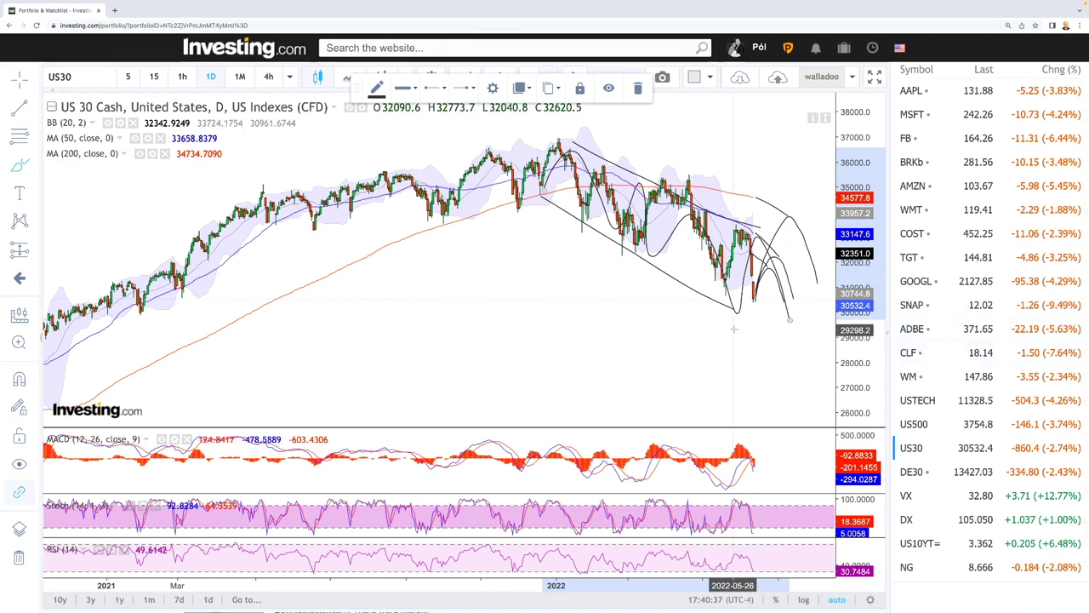
scroll(736, 329, down, 5)
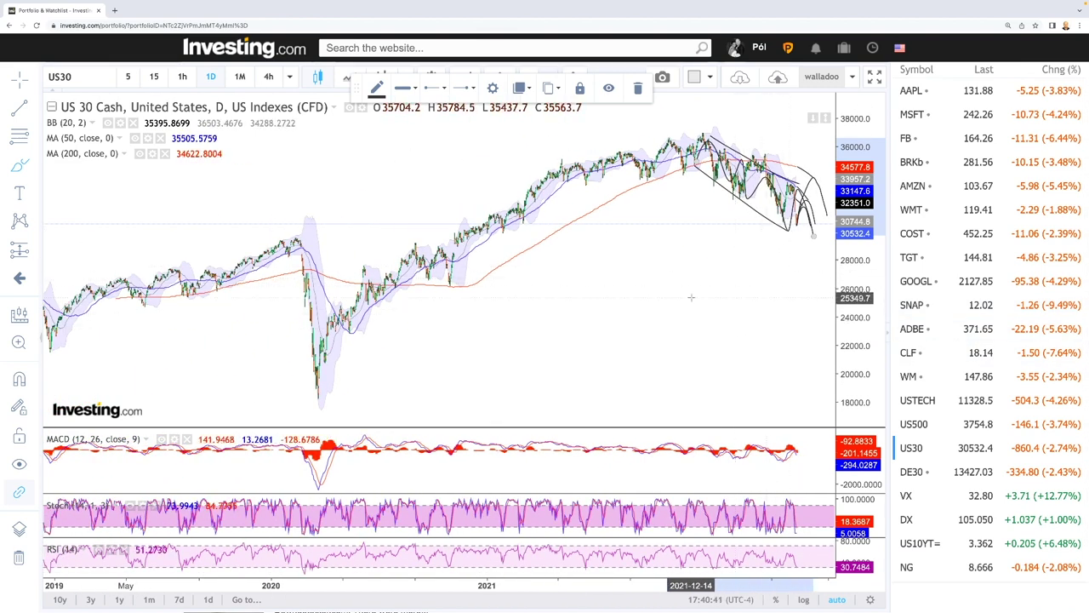
scroll(719, 307, up, 3)
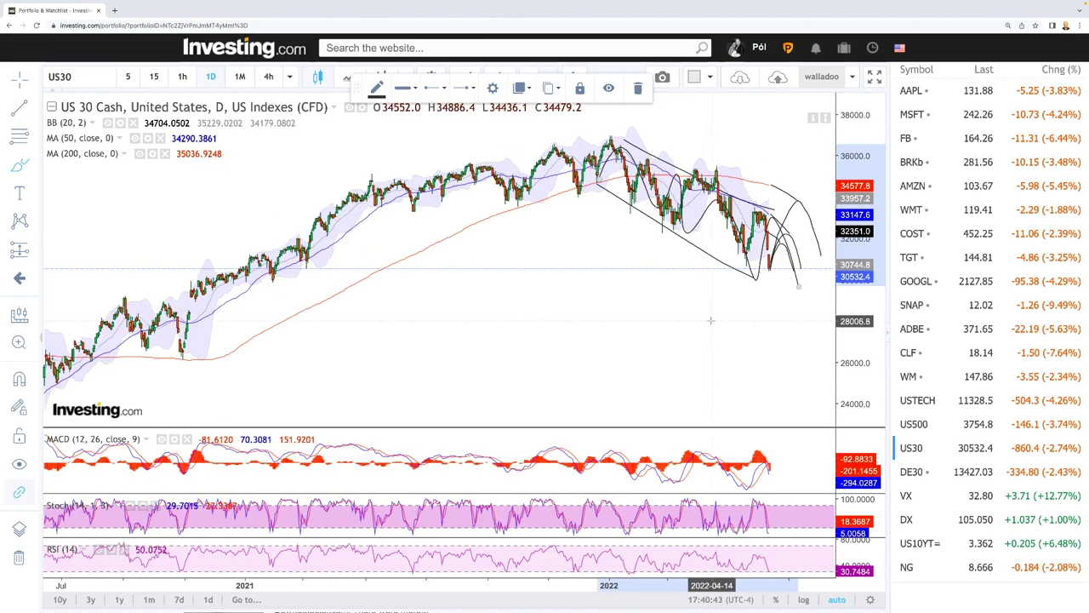
Switch to the DE30 daily chart and brush a horizontal resistance line at about 14,790 across the March and June highs
click(926, 473)
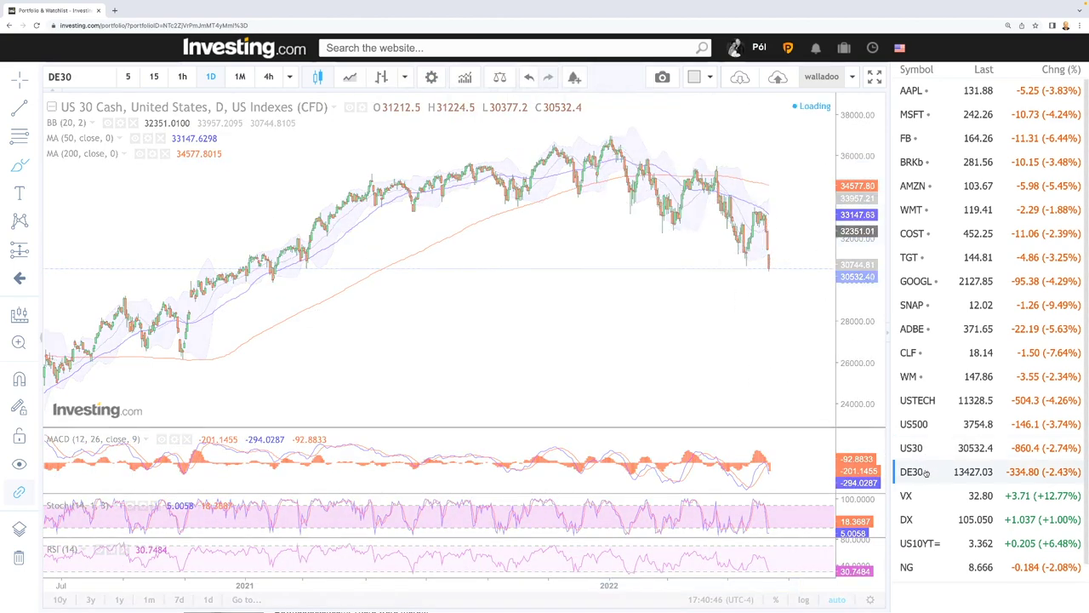
scroll(764, 317, up, 3)
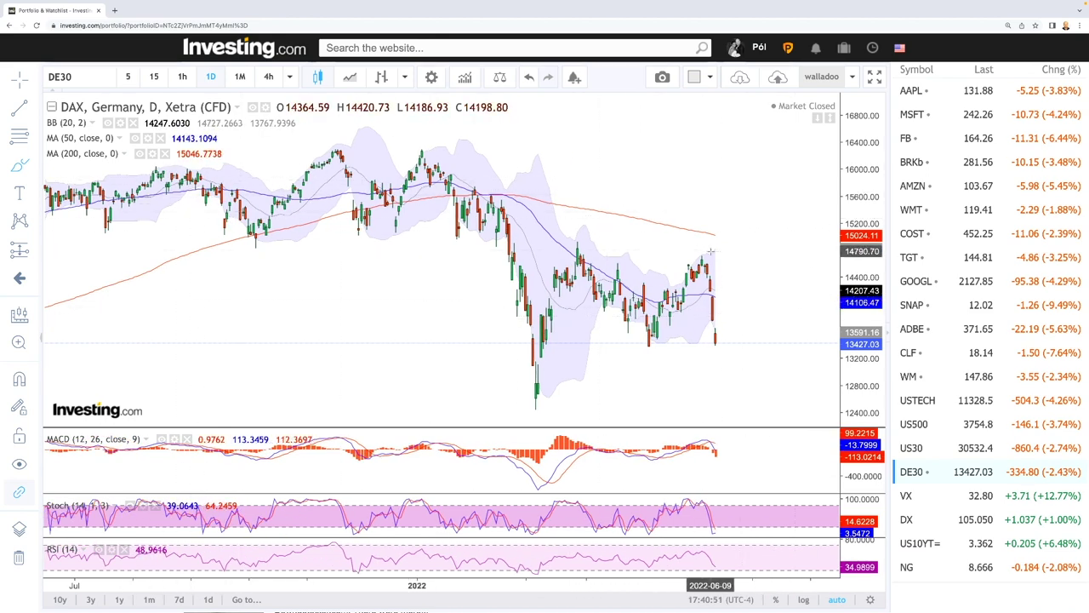
drag(709, 251, 658, 251)
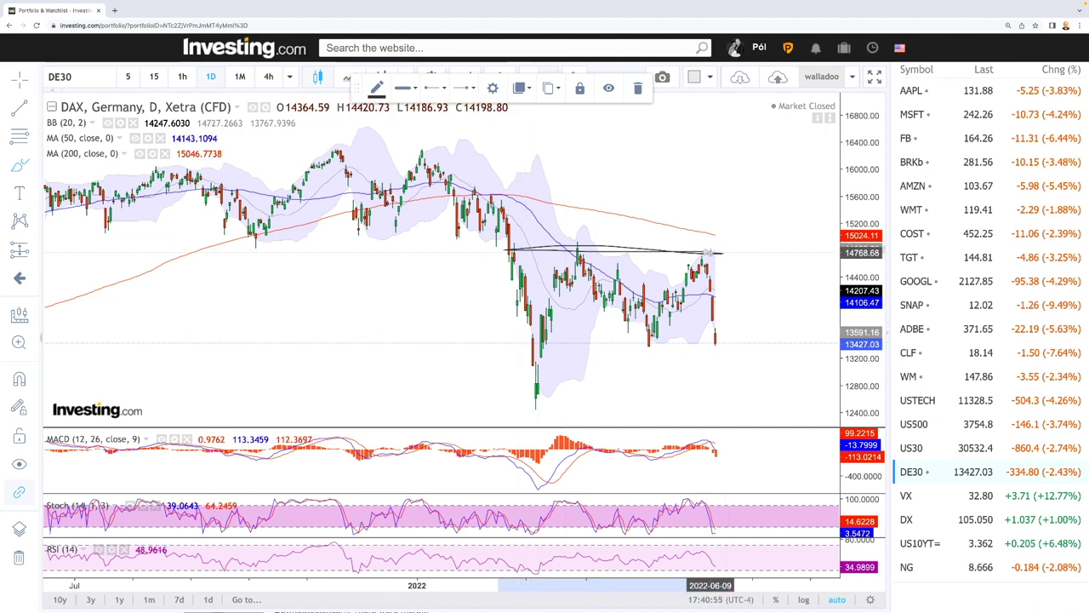
Brush a horizontal DE30 support line at about 13,400 and circle the May and June lows on it
drag(722, 344, 529, 347)
click(650, 345)
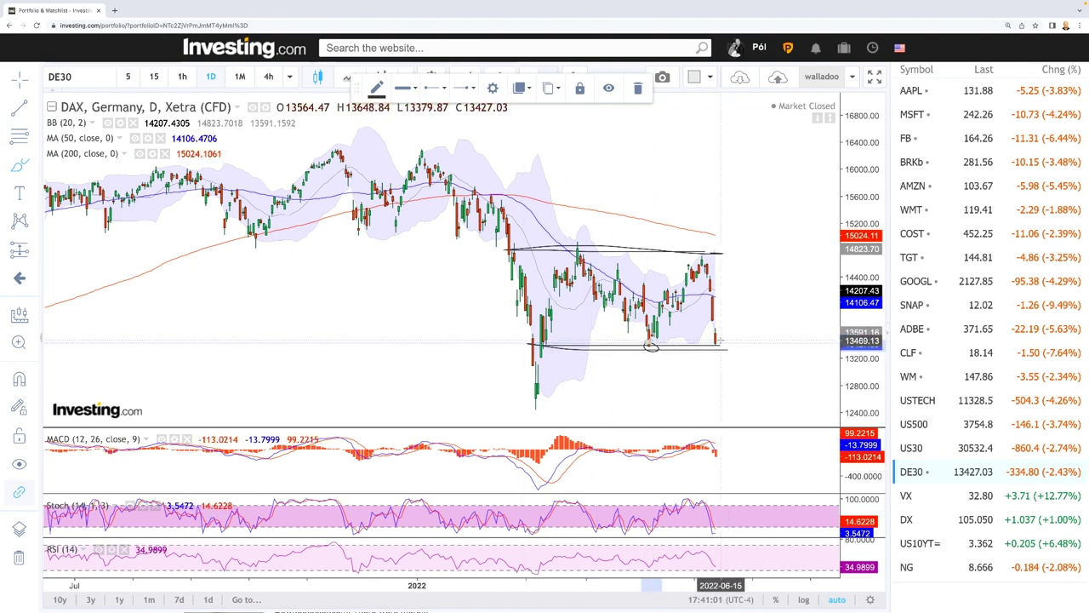
drag(719, 340, 713, 349)
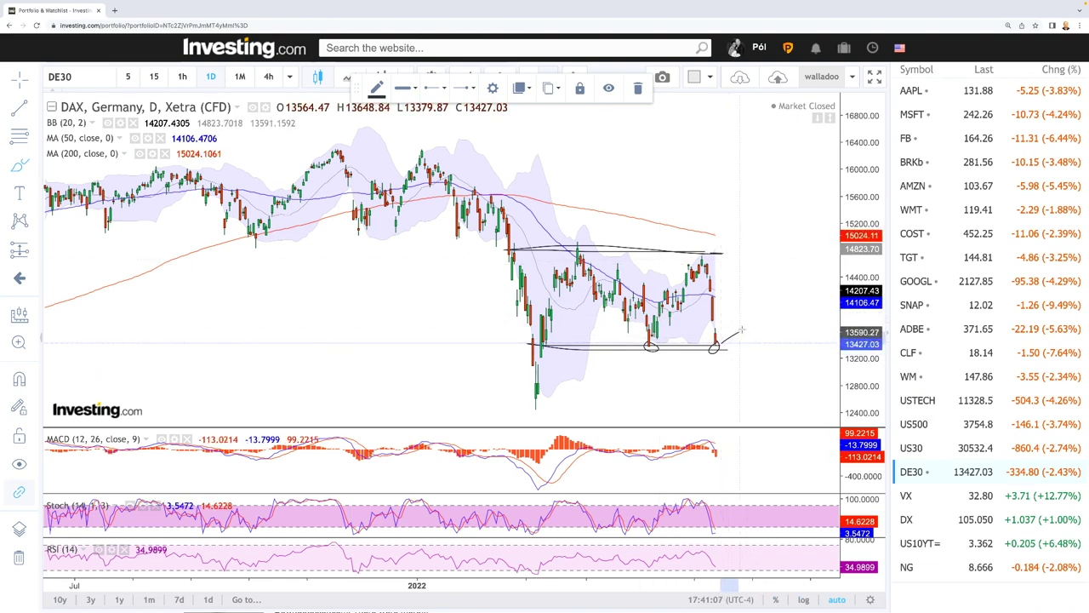
Sketch a curved DE30 rebound from the latest low and extend the resistance line and the 200-day average beyond the latest candle
click(771, 273)
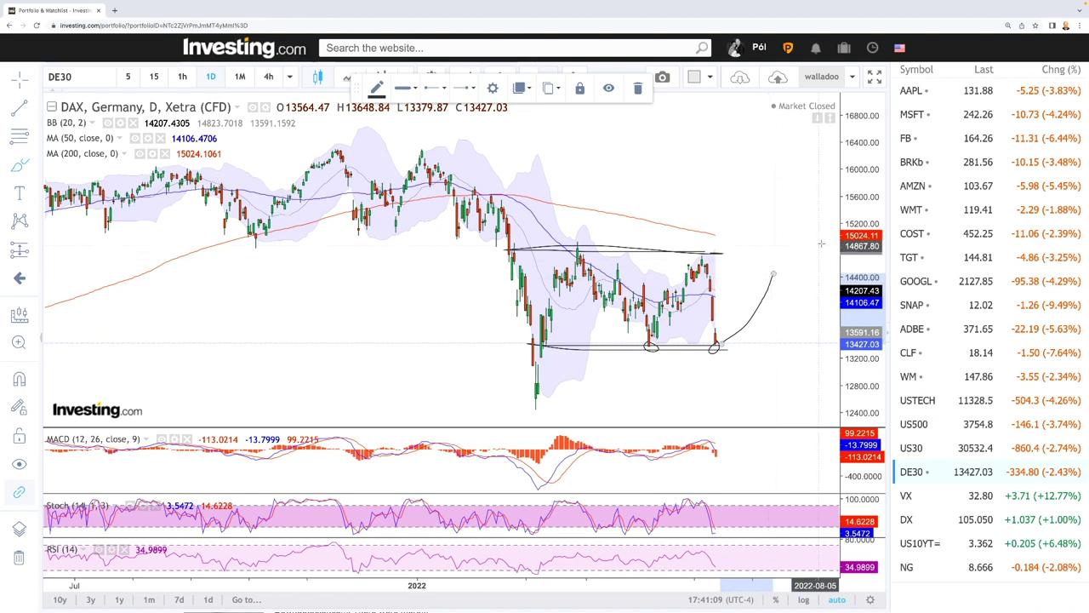
click(770, 256)
click(724, 253)
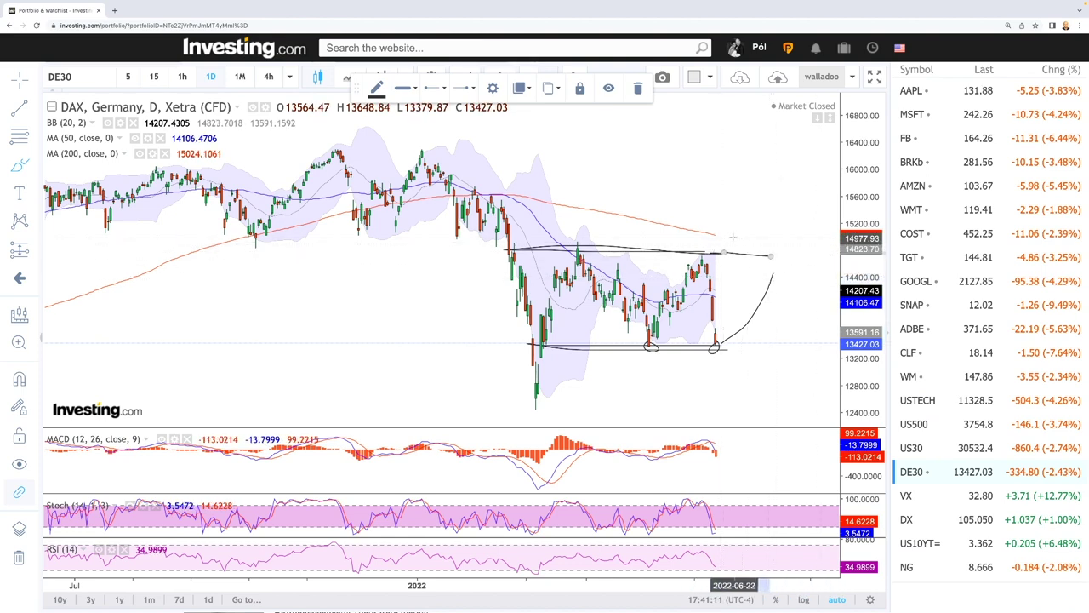
click(719, 233)
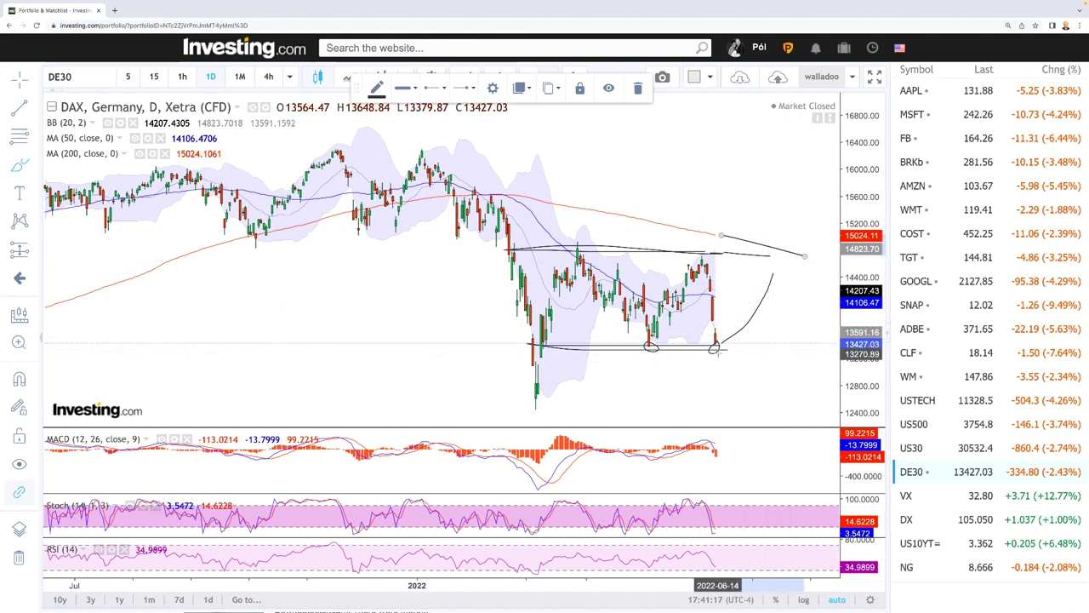
Brush a lower DE30 support line at the March low near 12,400, trace the swings since March, and sketch a drop toward that line
mouse_move(531, 408)
mouse_down()
mouse_move(732, 411)
mouse_move(492, 411)
mouse_up()
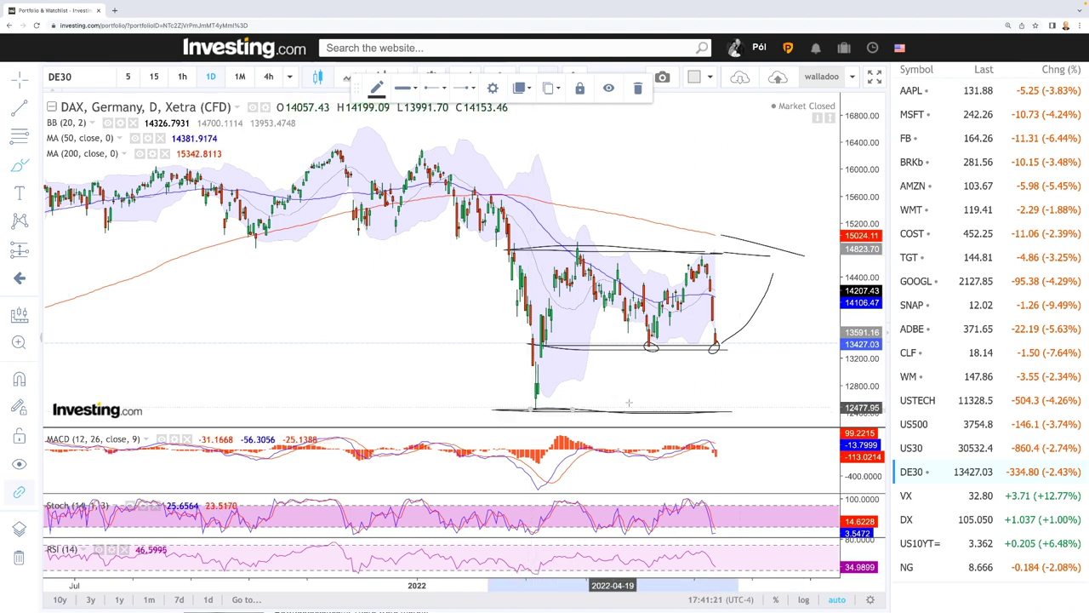
mouse_move(542, 328)
mouse_down()
mouse_move(558, 301)
mouse_move(631, 310)
mouse_move(719, 296)
mouse_up()
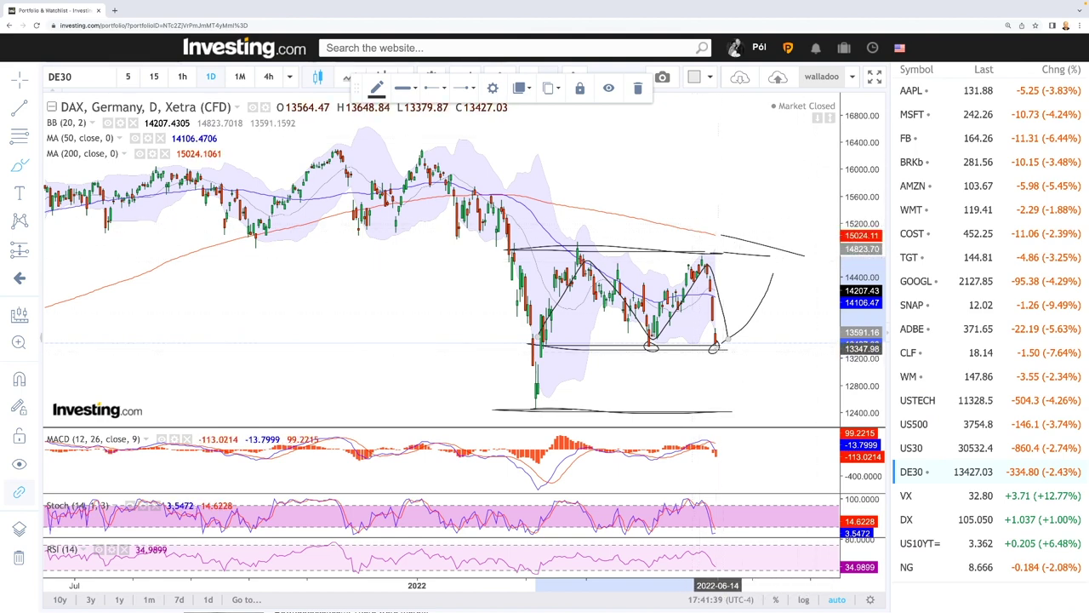
drag(723, 344, 737, 399)
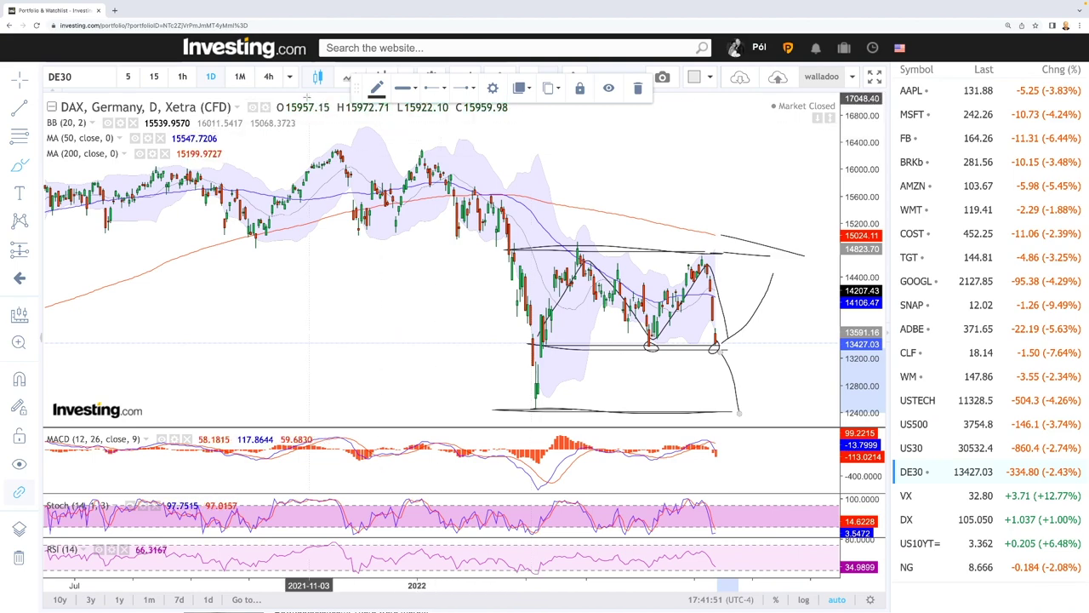
Review the marked DE30 range on the 4-hour timeframe and return to the daily chart
click(268, 76)
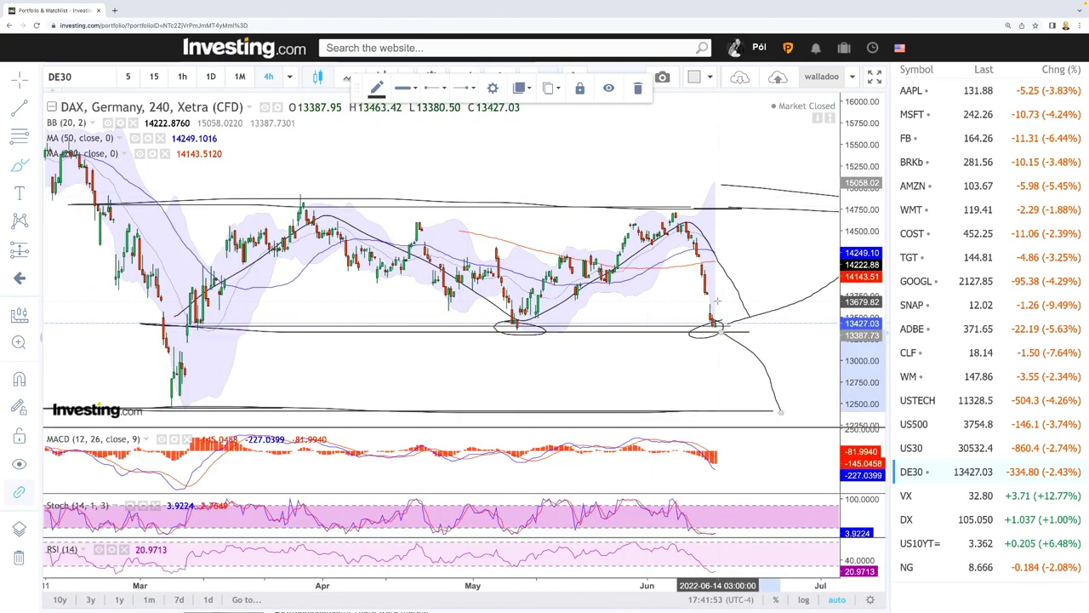
scroll(595, 256, up, 2)
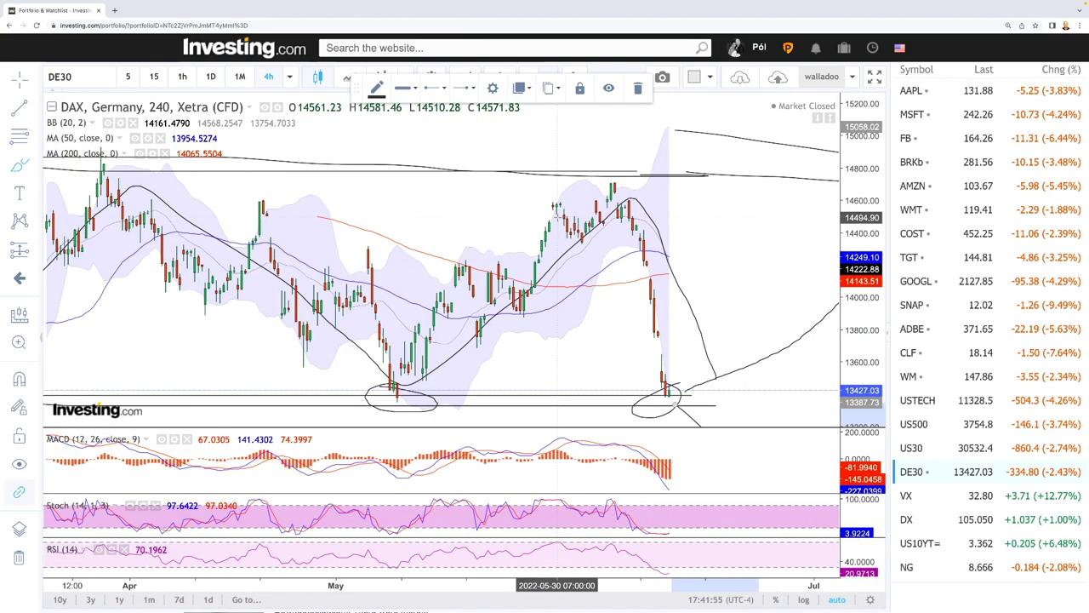
scroll(644, 305, down, 4)
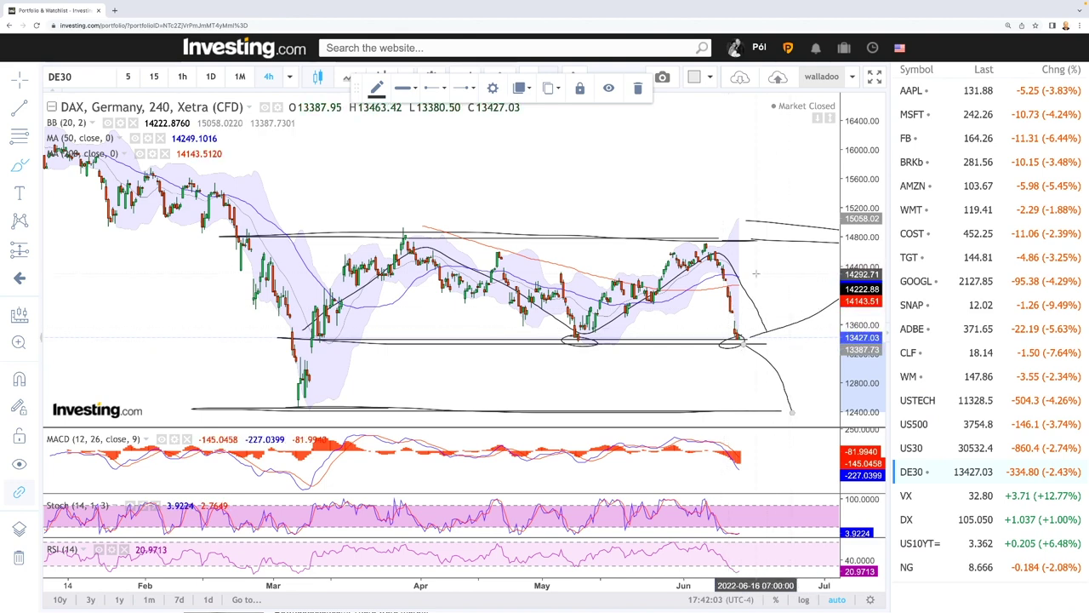
click(210, 77)
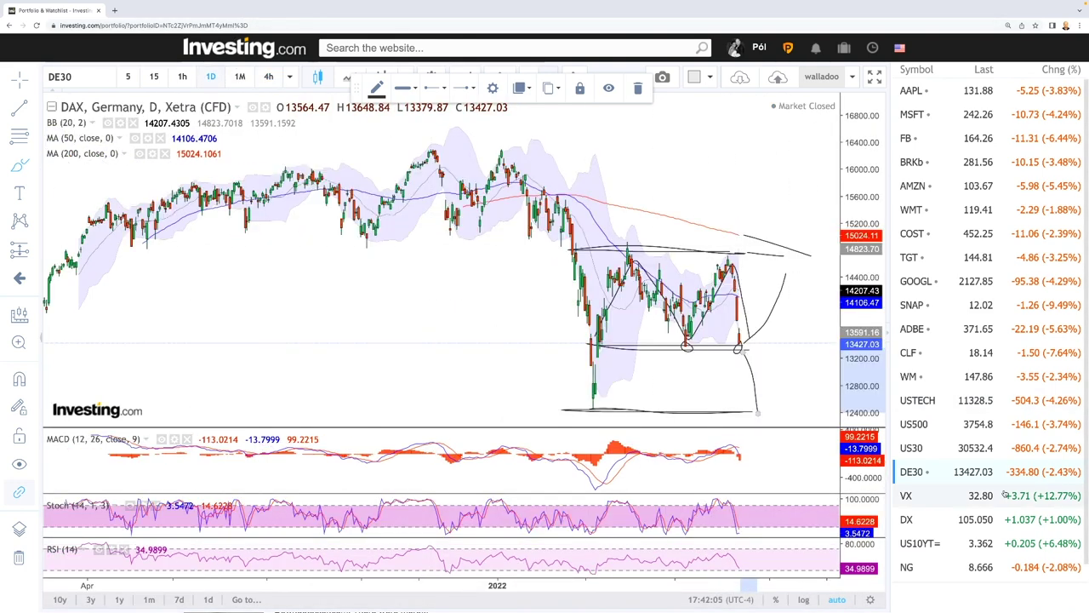
Switch to the VX daily chart, circle the recent volatility peaks and the 2022 low, and extend the view back before 2020
click(956, 500)
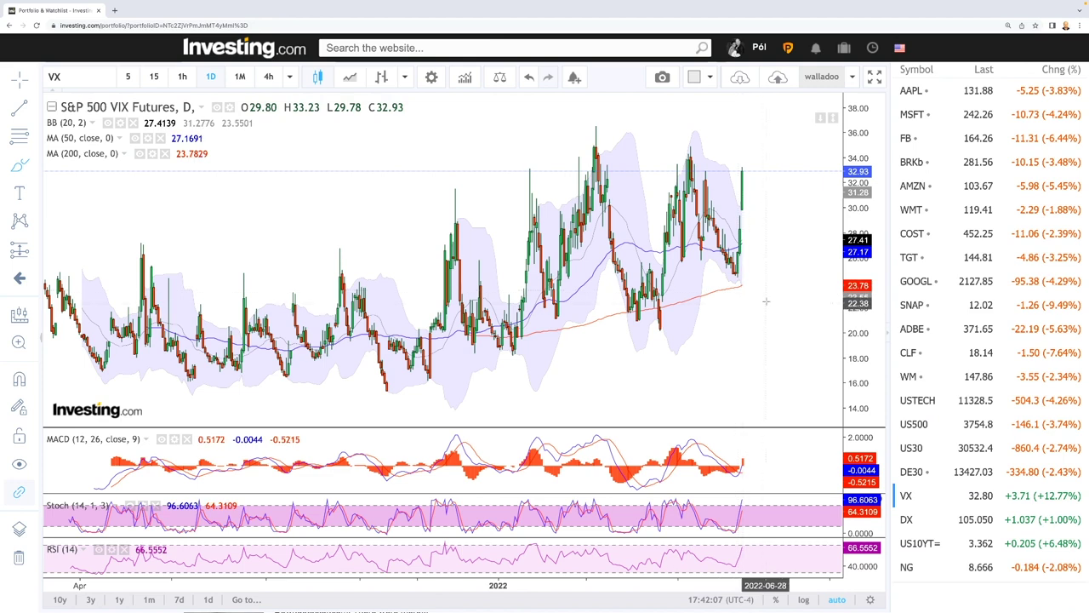
scroll(771, 336, down, 2)
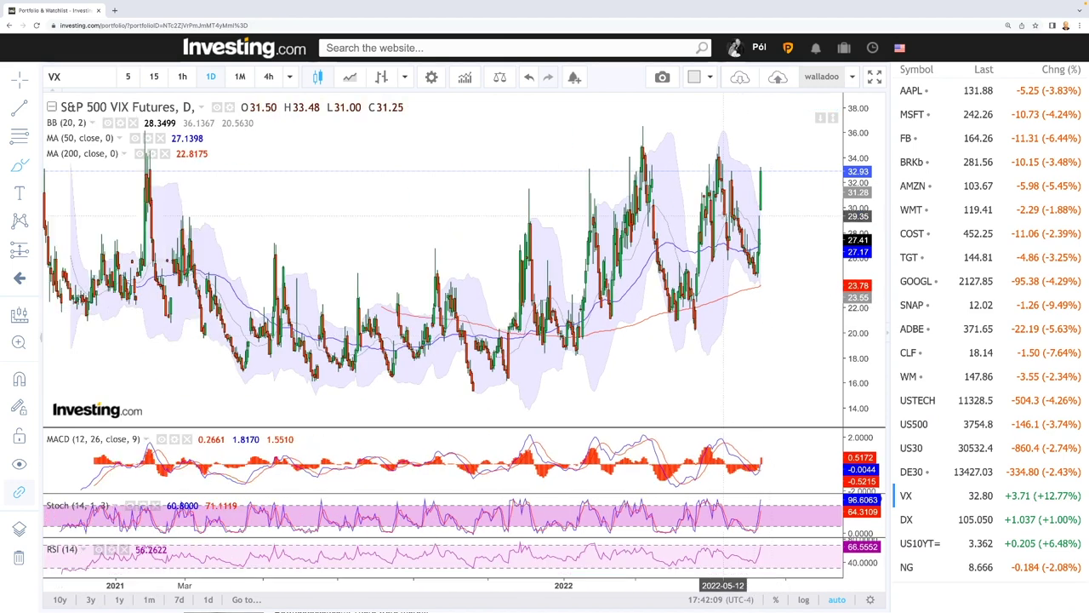
drag(654, 139, 642, 158)
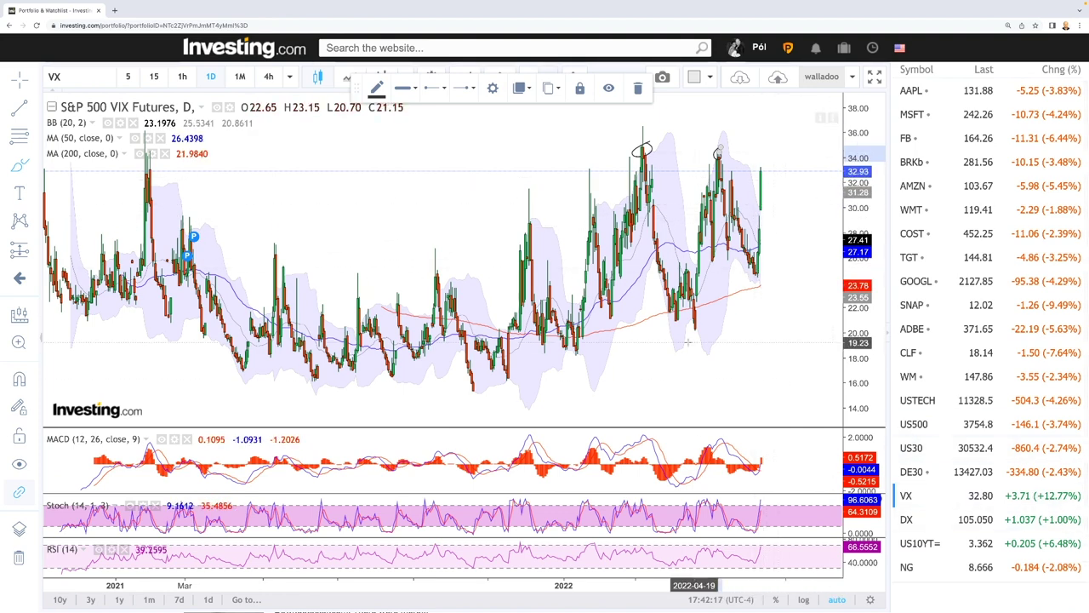
scroll(690, 342, up, 2)
scroll(690, 342, down, 5)
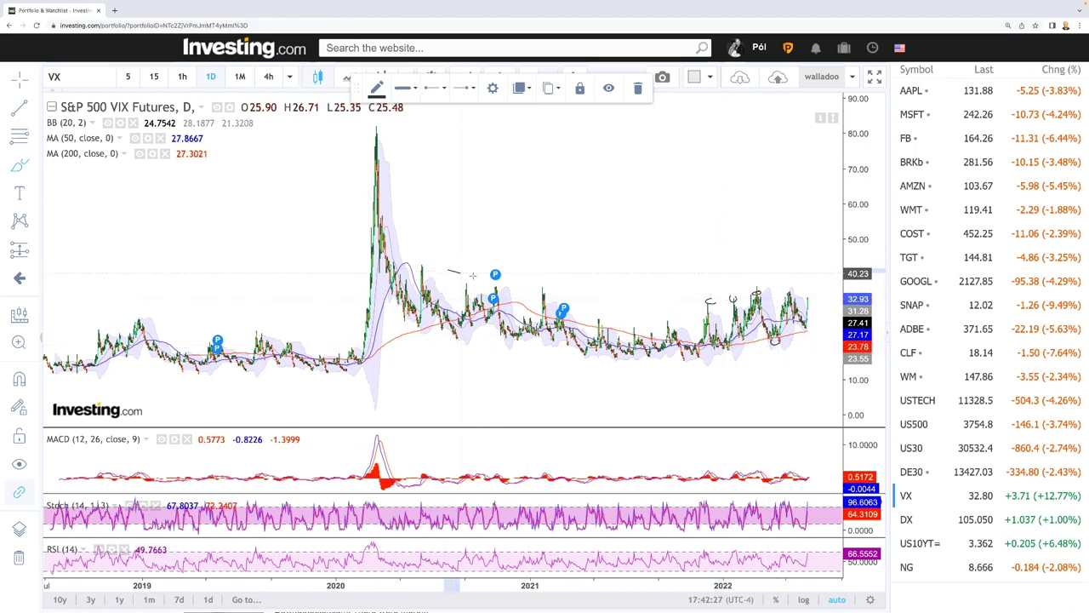
Brush two cup-shaped curves enclosing the VX price from mid-2020 to mid-2022, one over the highs and one under the lows
mouse_move(448, 270)
mouse_down()
mouse_move(559, 310)
mouse_move(648, 306)
mouse_up()
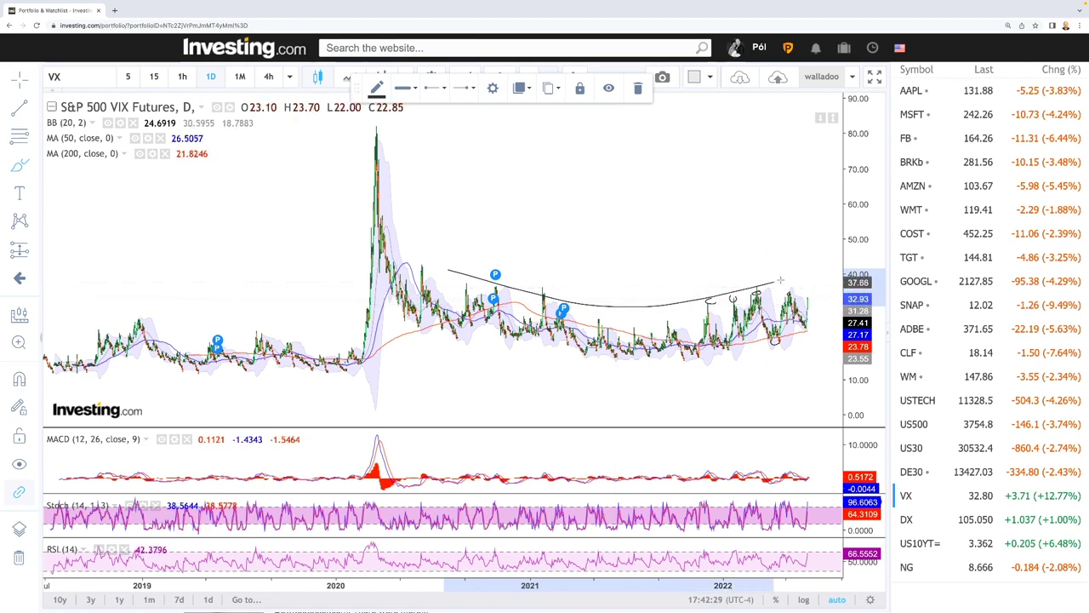
drag(446, 319, 560, 356)
drag(691, 357, 827, 324)
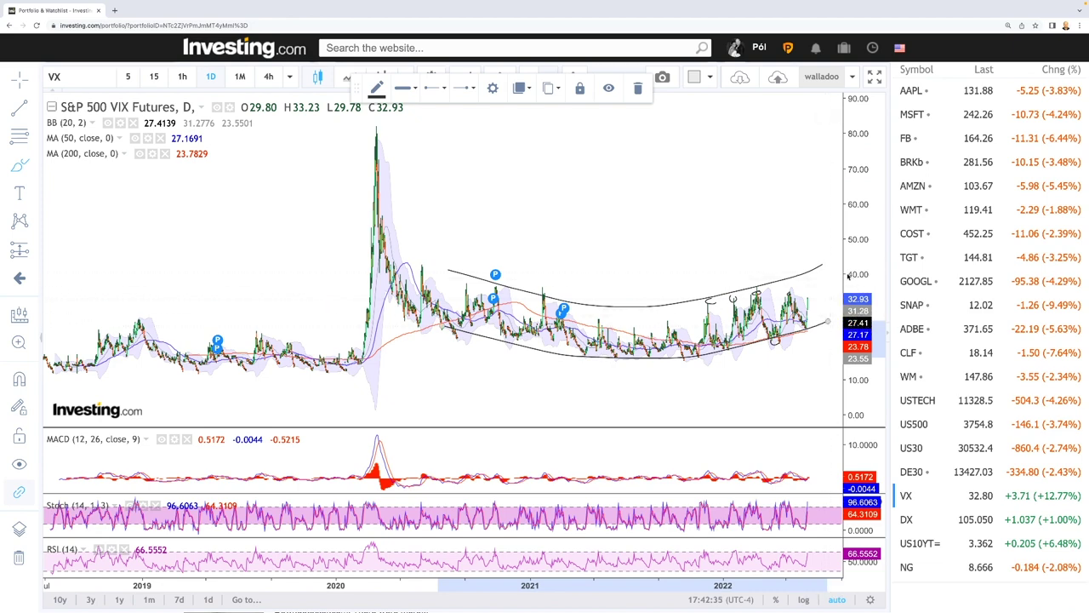
Circle a possible VX peak near 40 at the far end of the upper curve
drag(835, 271, 806, 272)
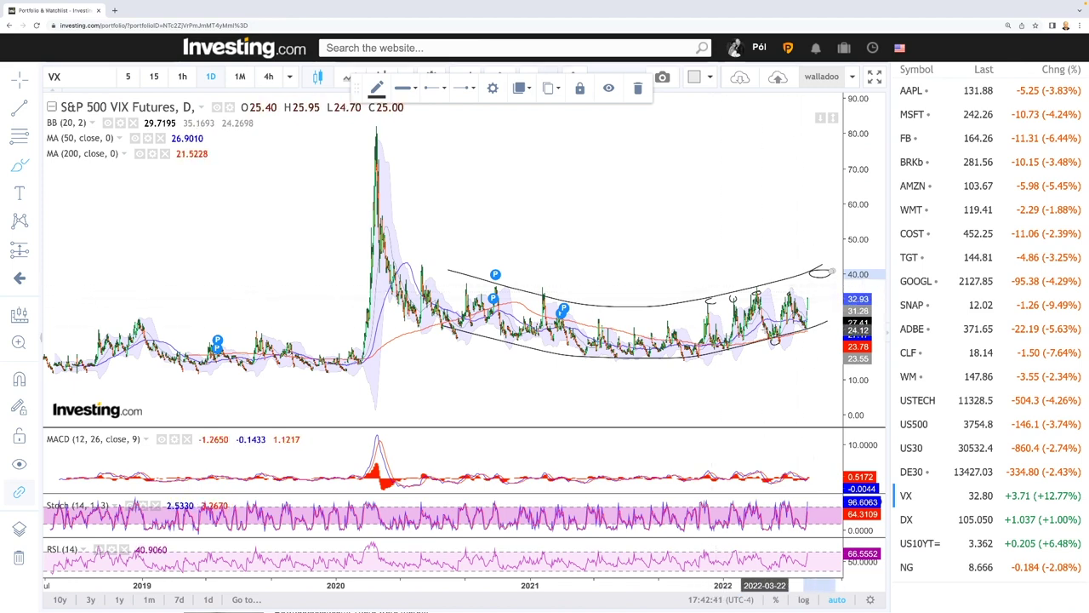
scroll(764, 294, up, 2)
scroll(764, 293, up, 1)
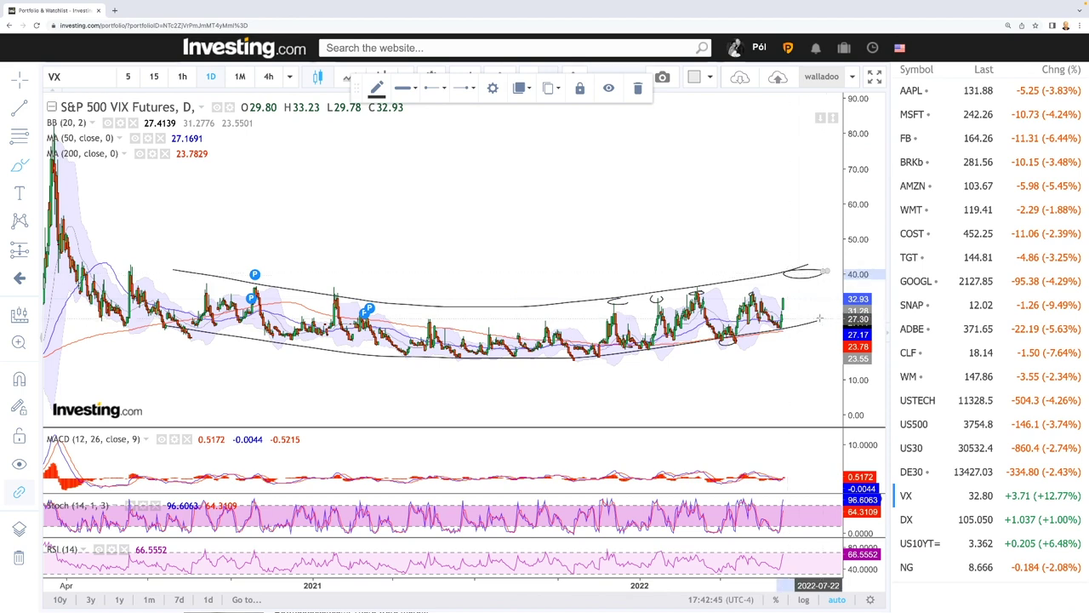
scroll(815, 344, up, 2)
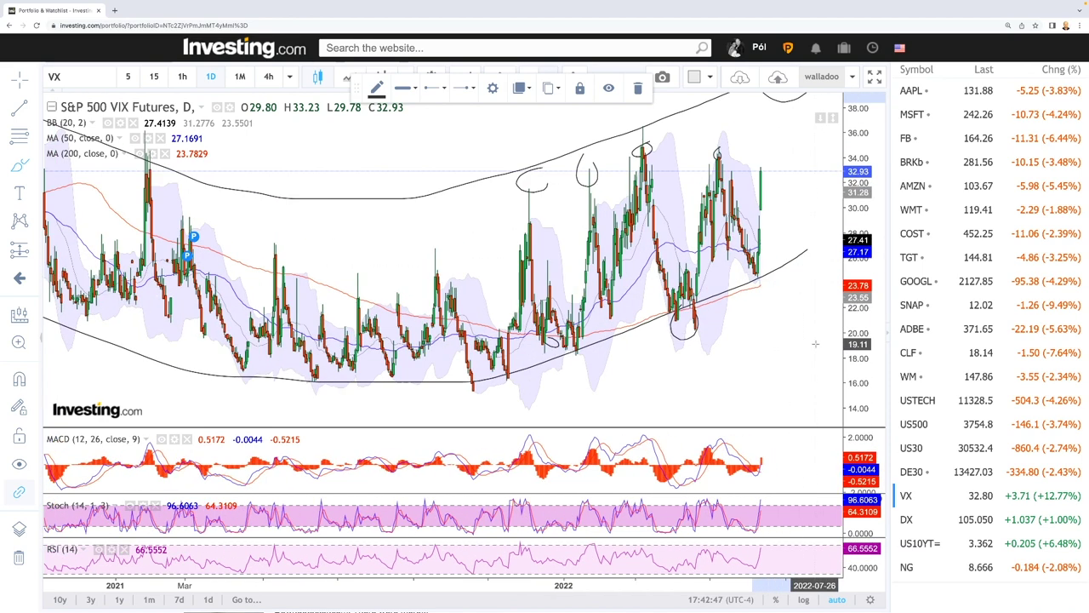
scroll(815, 344, down, 3)
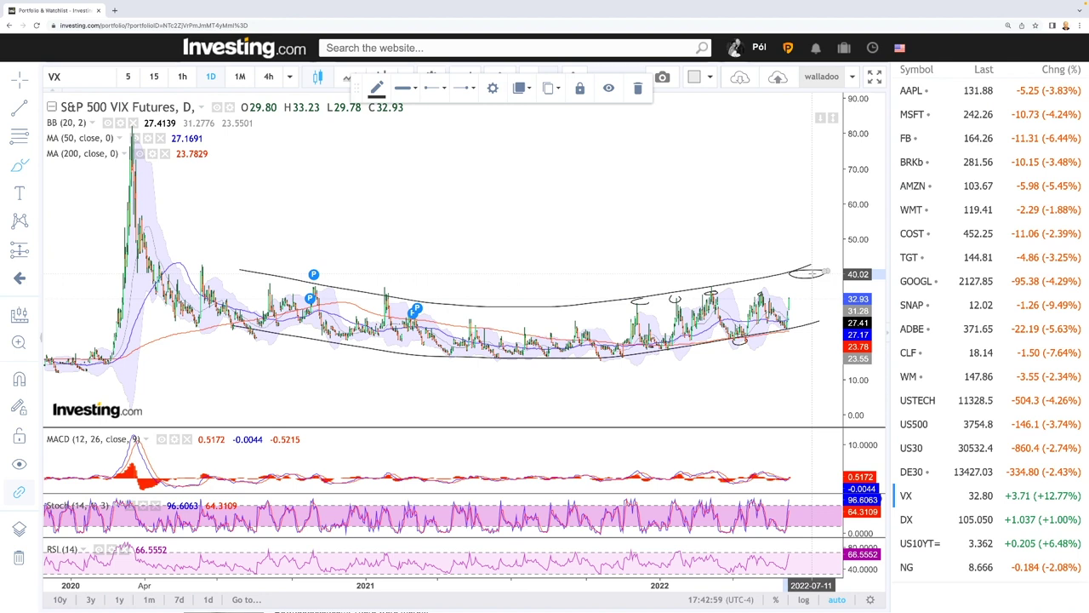
Trace the VX swings between the two curves since late 2021, finishing with a projected rise to the circled area near 40
scroll(796, 170, up, 3)
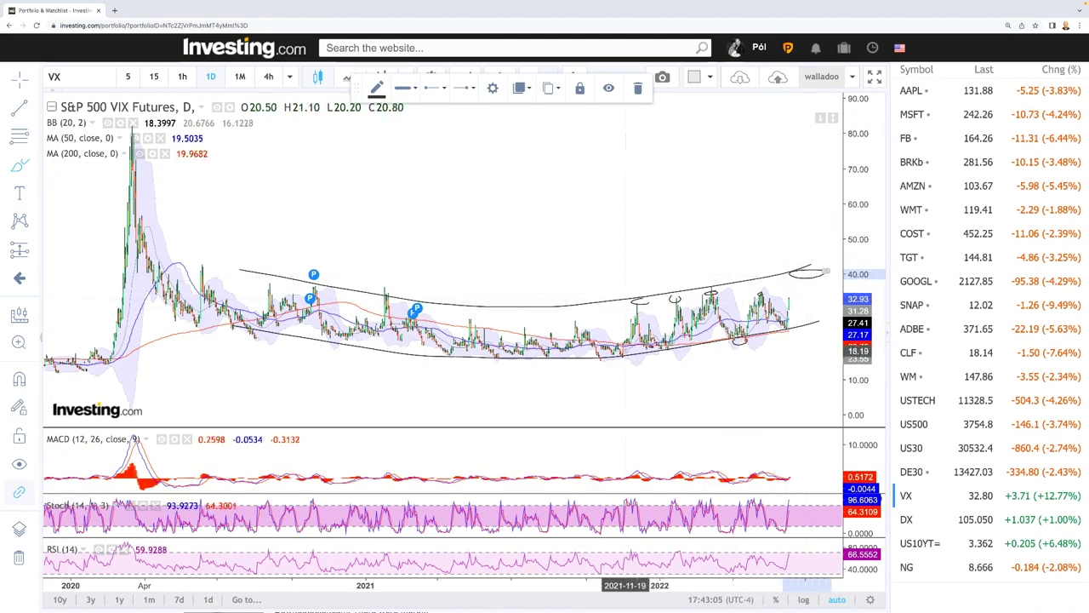
mouse_move(627, 343)
mouse_down()
mouse_move(637, 302)
mouse_move(656, 350)
mouse_move(760, 288)
mouse_move(796, 332)
mouse_up()
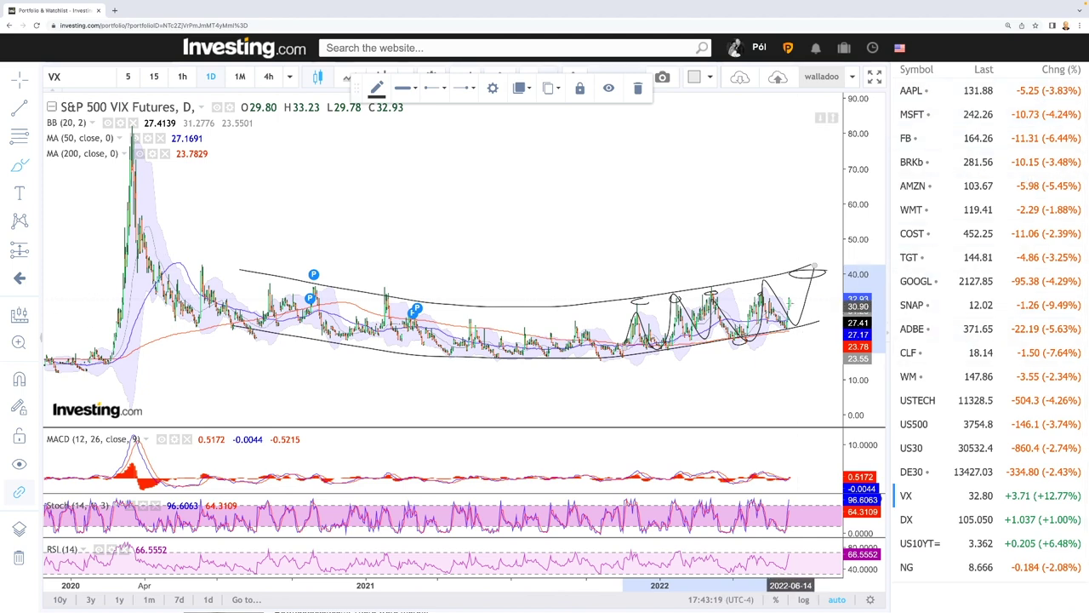
scroll(800, 295, up, 4)
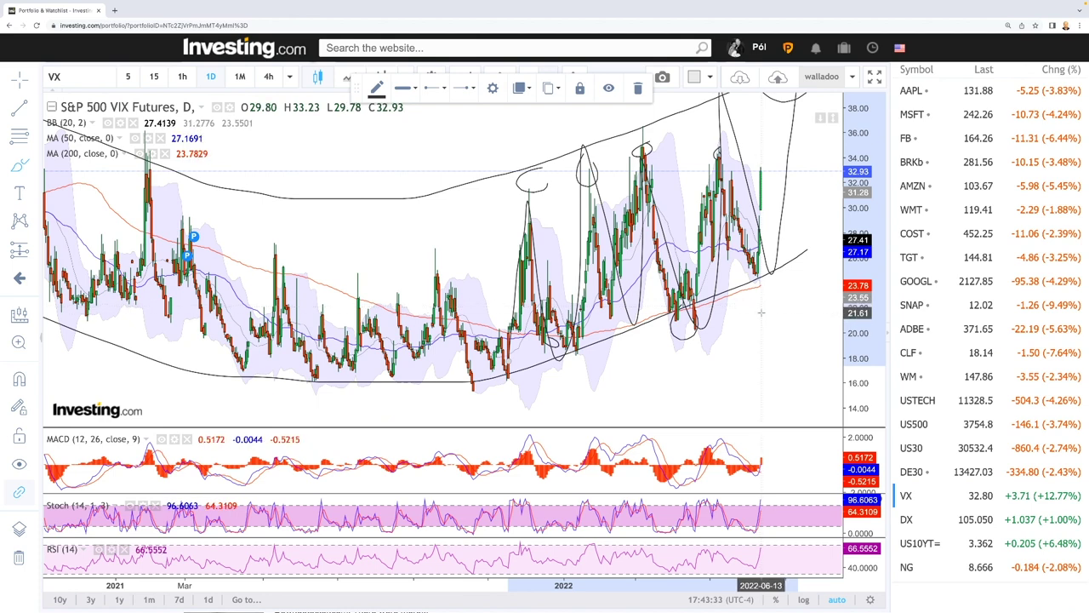
scroll(764, 323, down, 2)
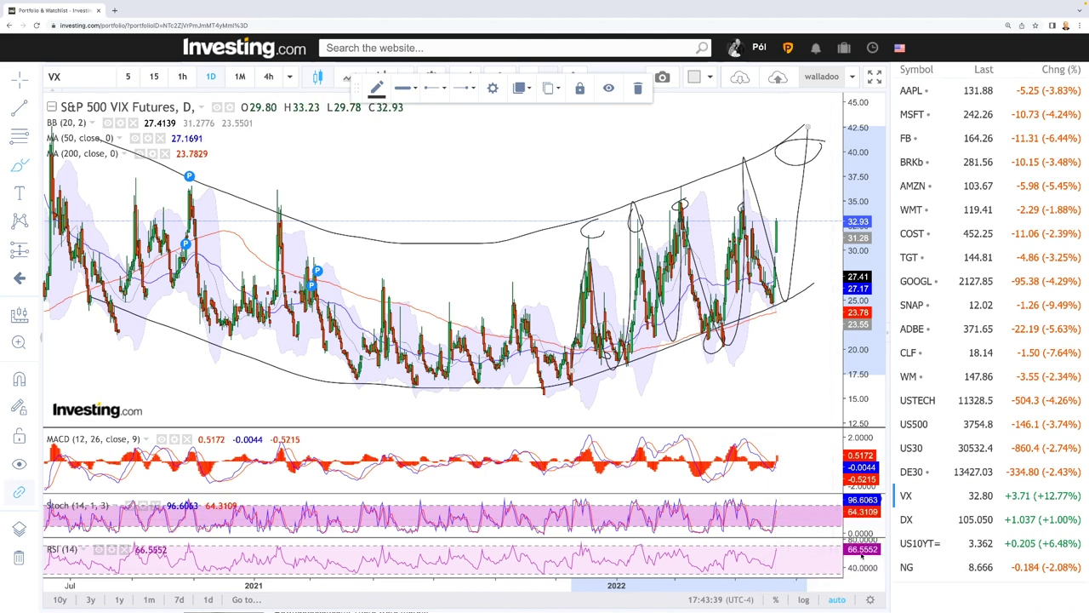
Switch to the US 10-year yield daily chart and brush the climb from March to May 2022 and the short falling channel after it
click(919, 543)
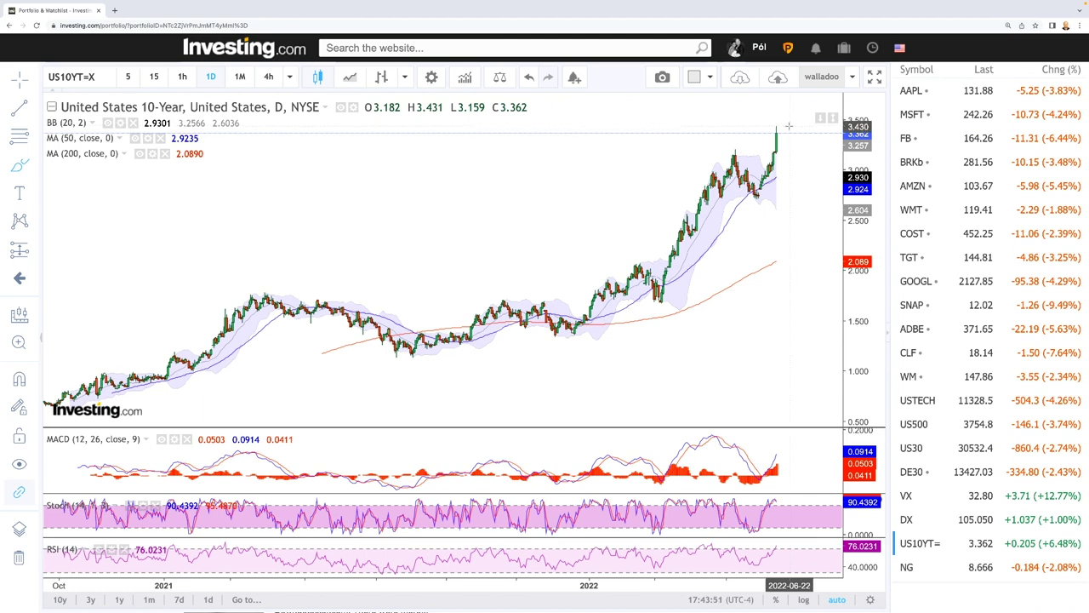
scroll(789, 128, down, 5)
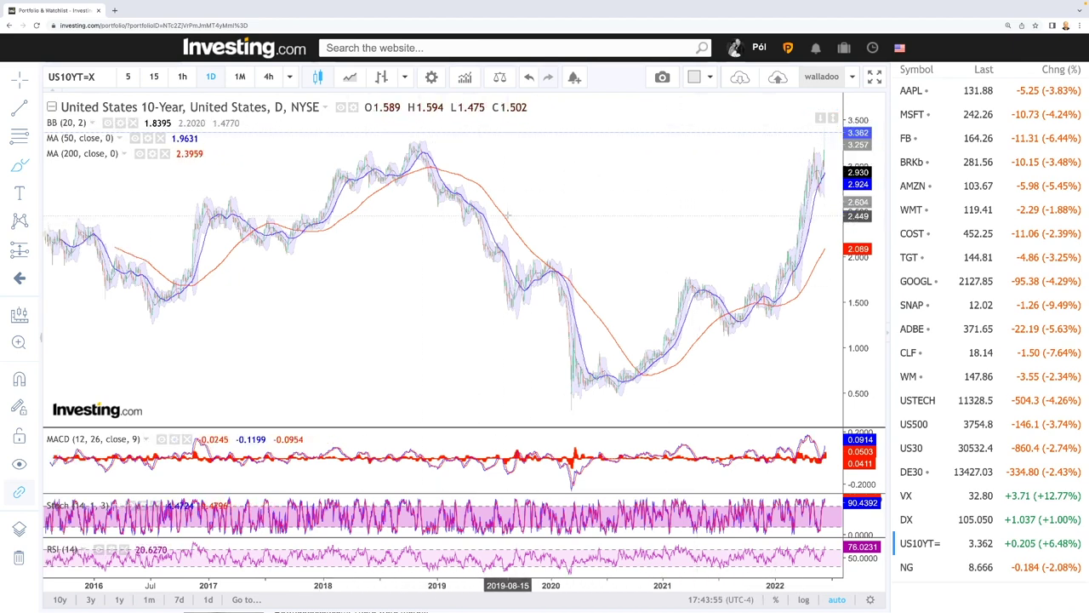
scroll(711, 295, up, 5)
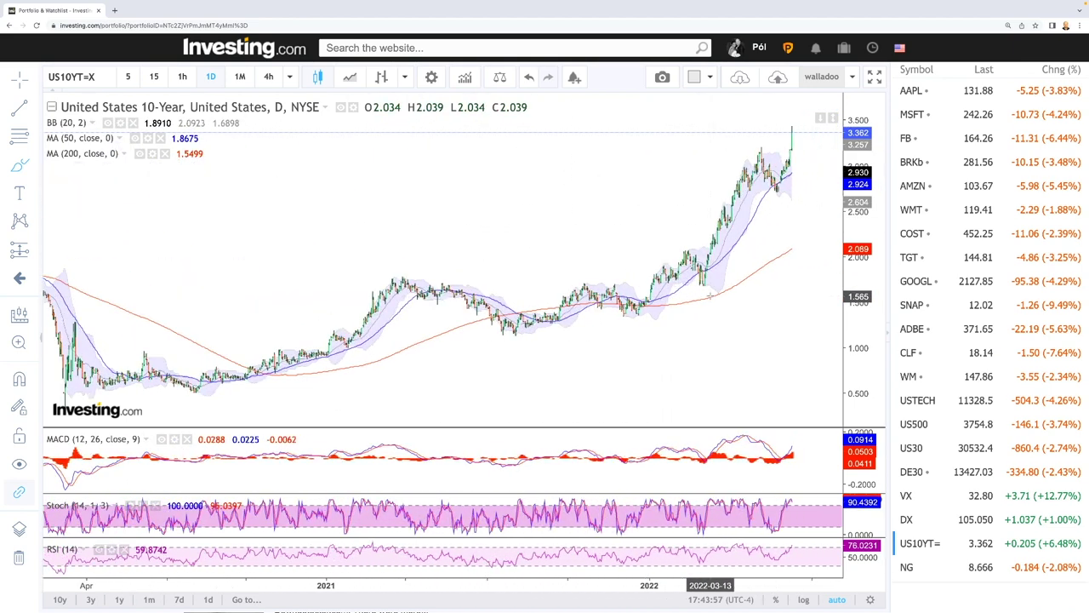
scroll(770, 204, up, 3)
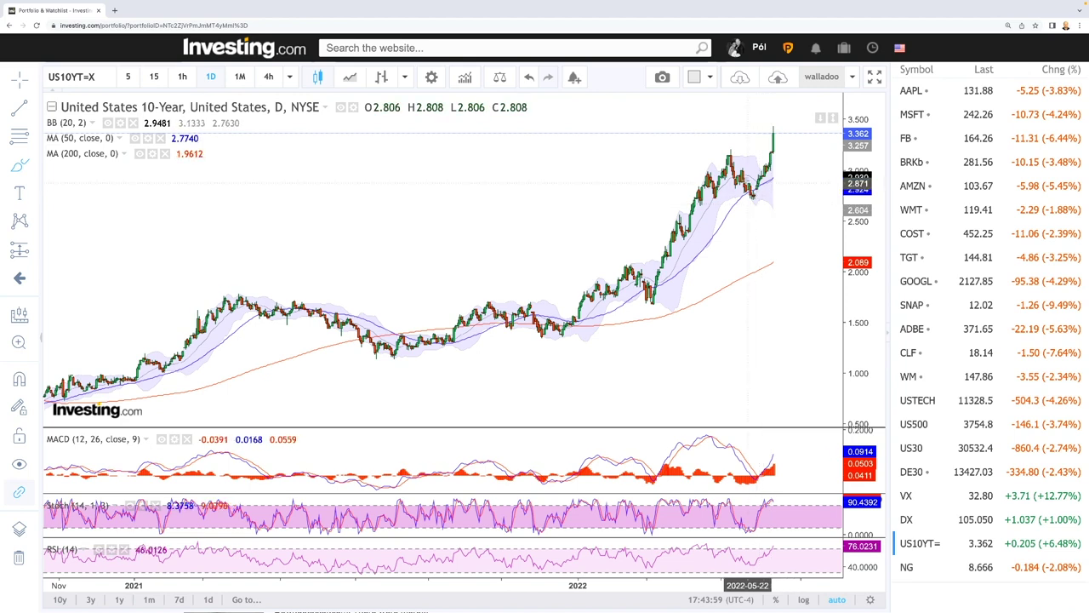
drag(724, 157, 717, 171)
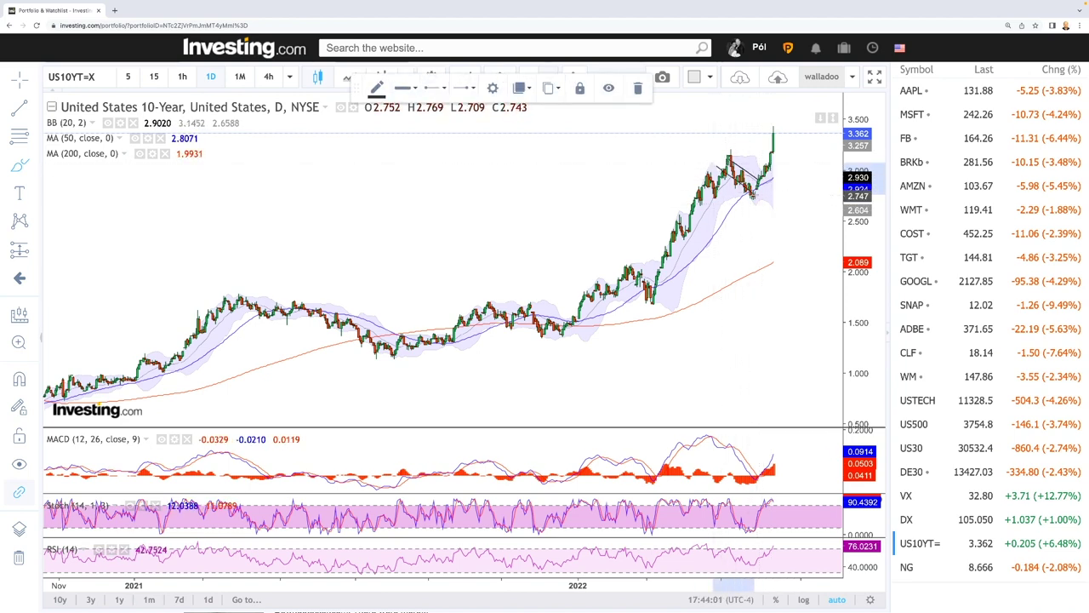
drag(657, 285, 735, 163)
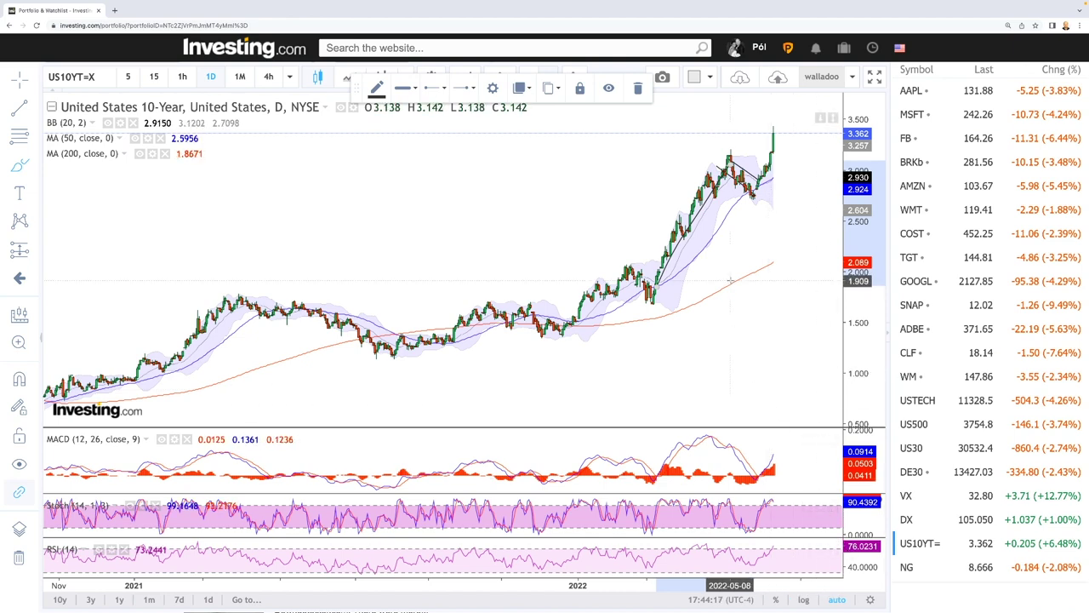
Brush the 50-day average's extension upward and sketch a yield pullback to it near 3.1, followed by a rise to about 3.55
scroll(747, 293, up, 3)
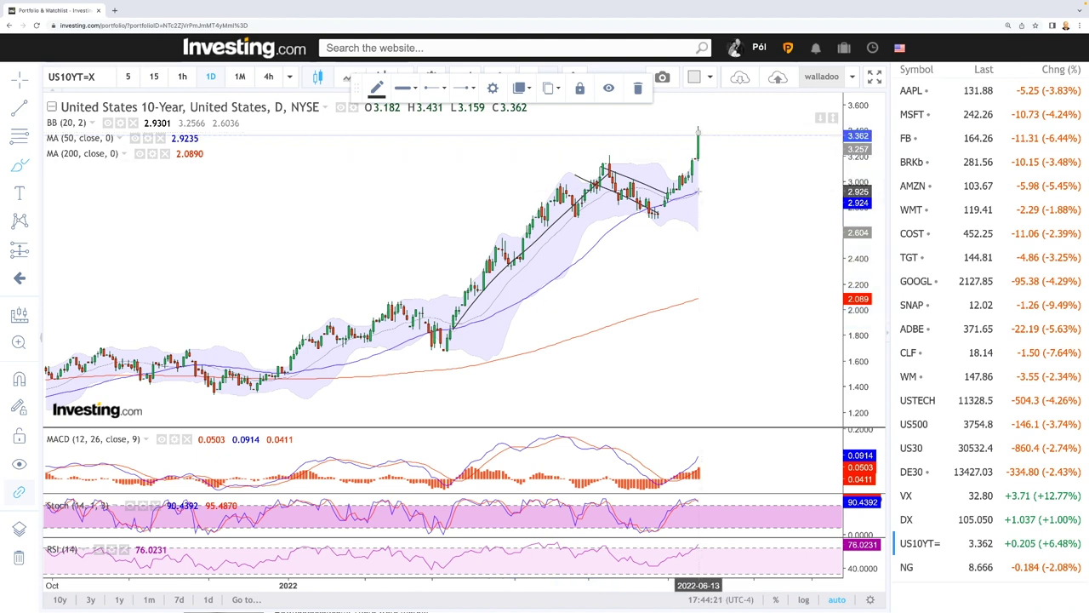
click(743, 173)
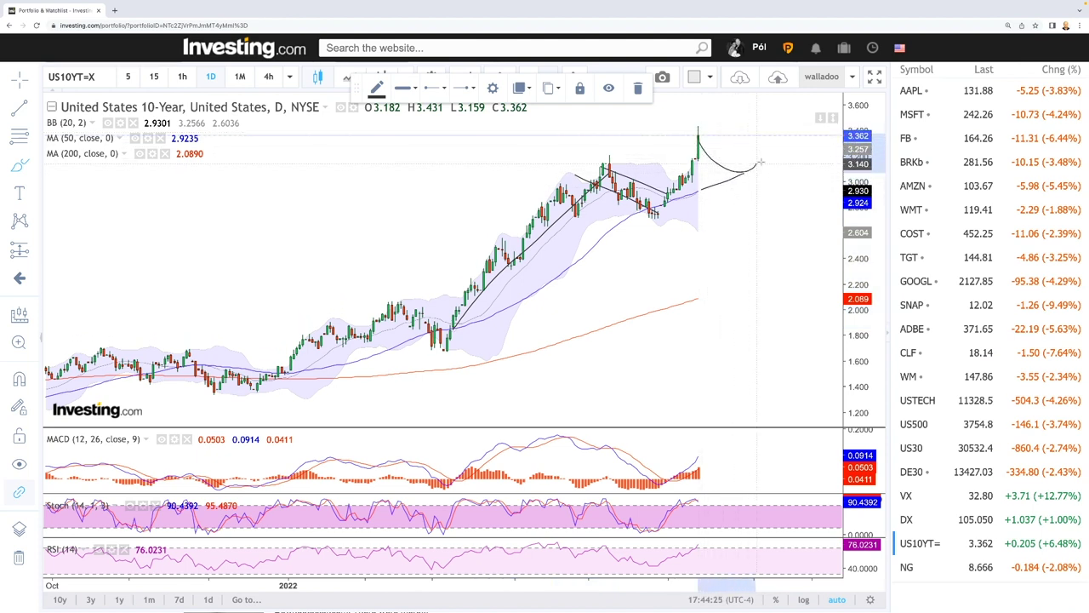
drag(760, 160, 801, 110)
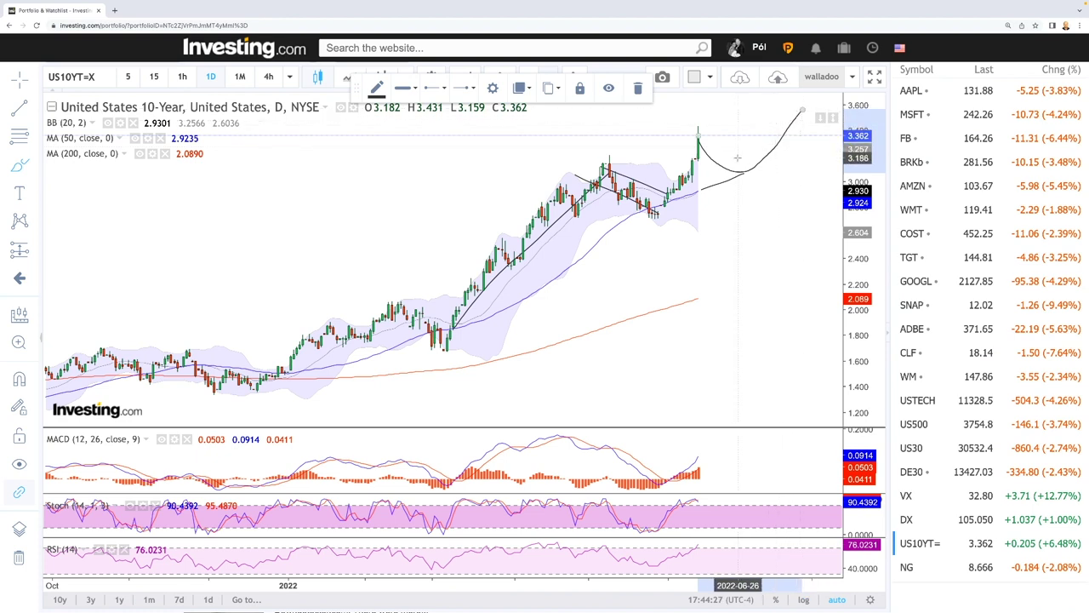